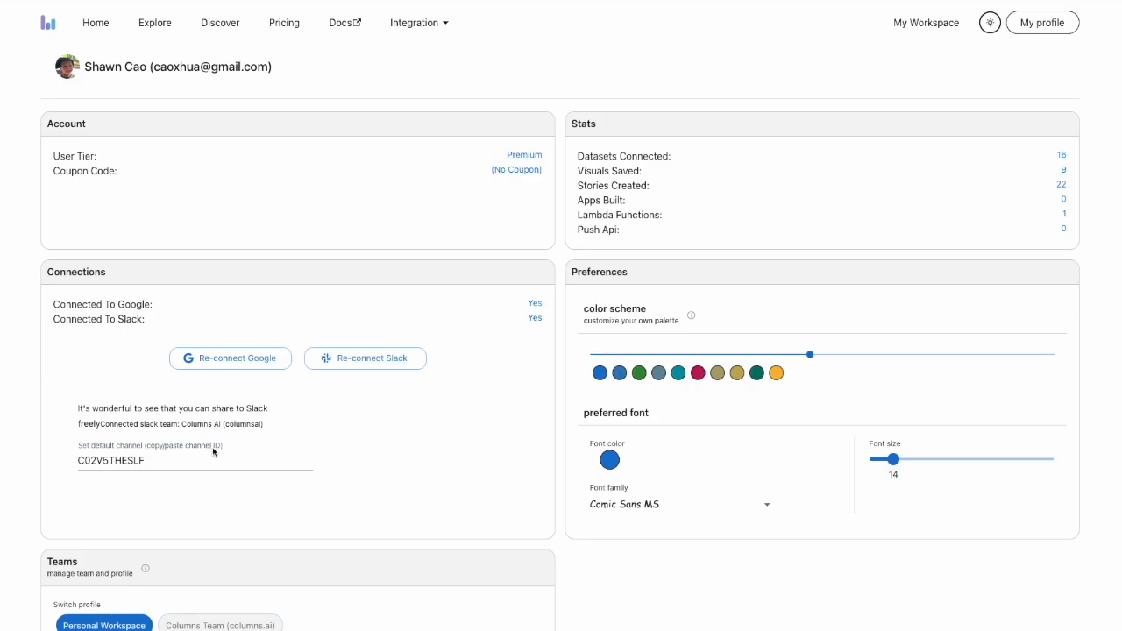
Highlight the default Slack channel ID in the profile's connection settings
left_click_drag(163, 468, 75, 461)
left_click(378, 471)
Change the second color of the profile's color scheme palette to teal #0097a7
mouse_move(892, 454)
mouse_move(810, 356)
mouse_move(813, 359)
left_mouse_down()
mouse_move(769, 351)
mouse_move(802, 354)
left_mouse_up()
left_click(600, 374)
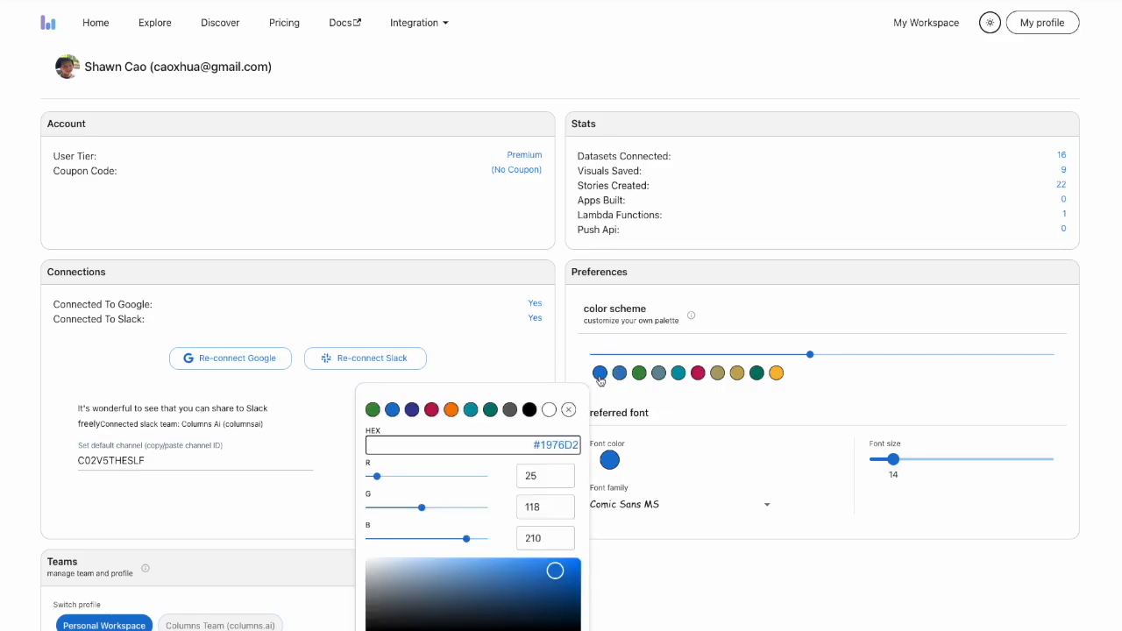
left_click(620, 375)
left_click(619, 375)
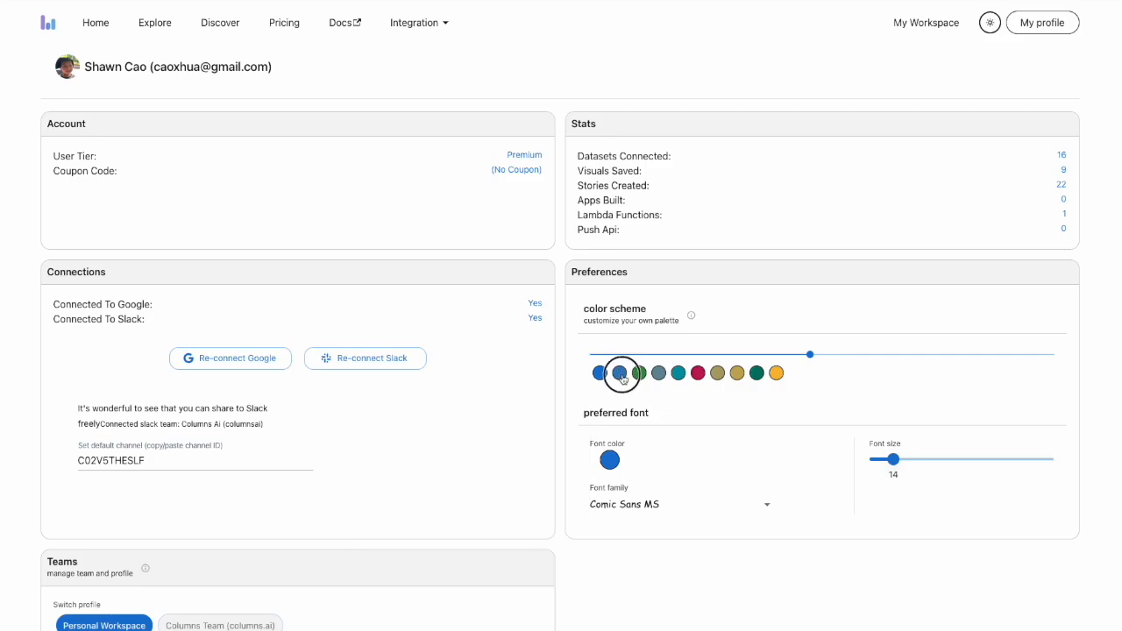
left_click(471, 409)
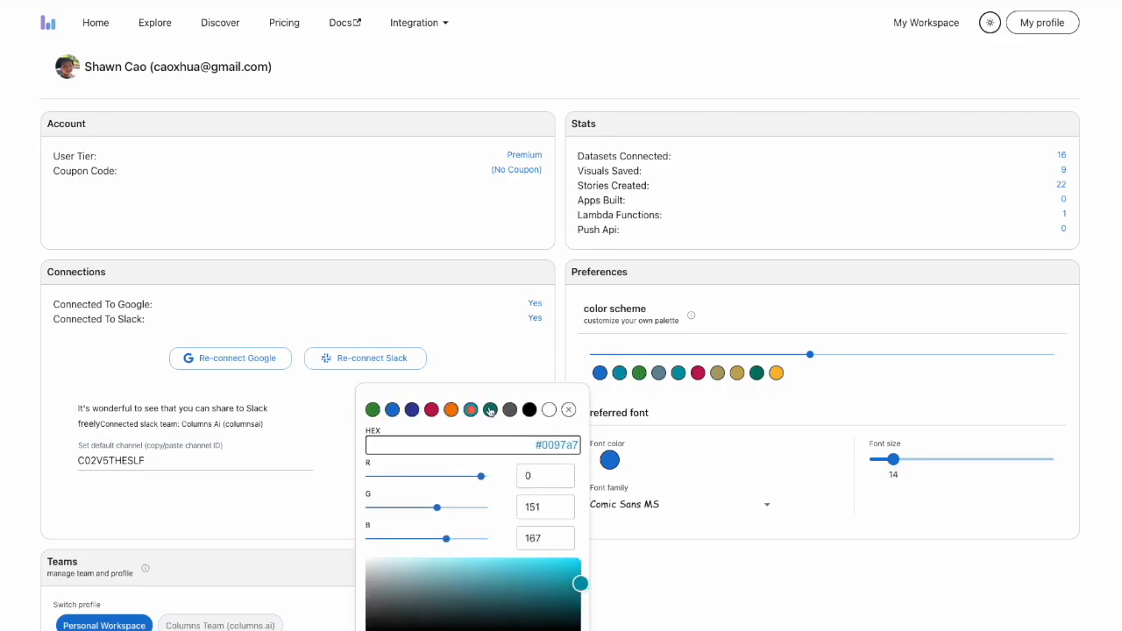
left_click(667, 400)
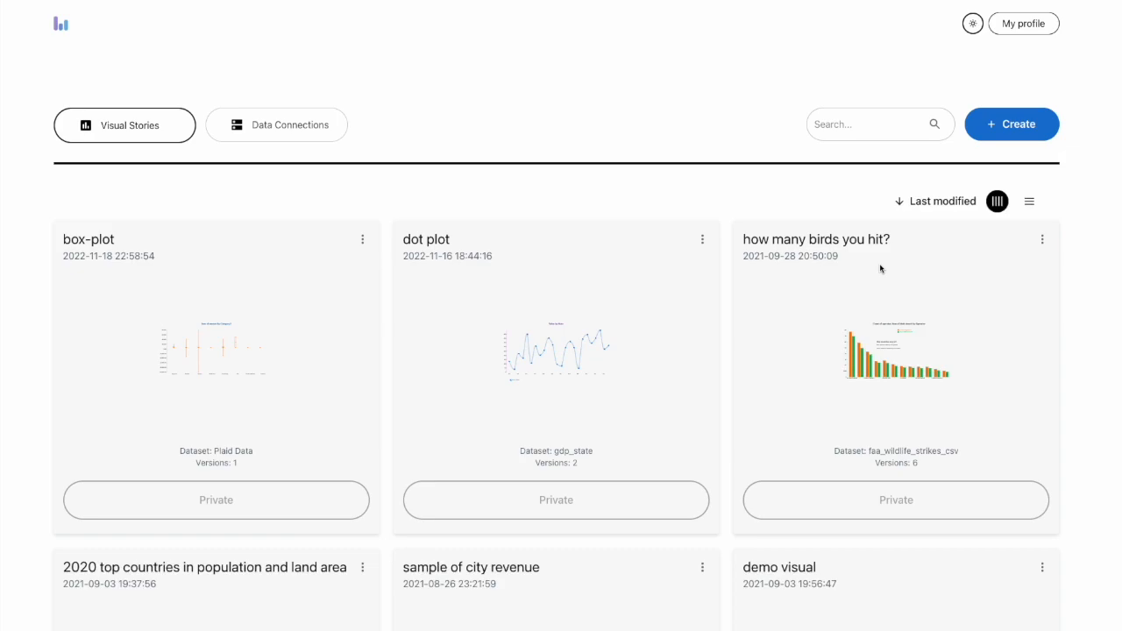
Create a new visual story and choose gdp_state as its dataset
left_click(1106, 147)
left_click(1019, 132)
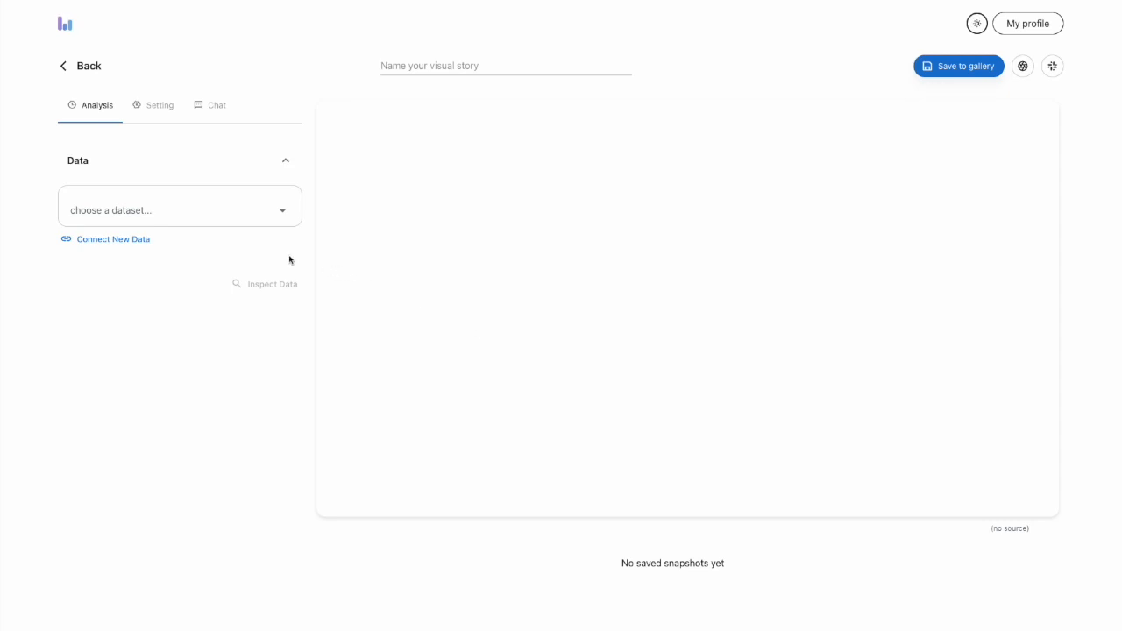
left_click(194, 211)
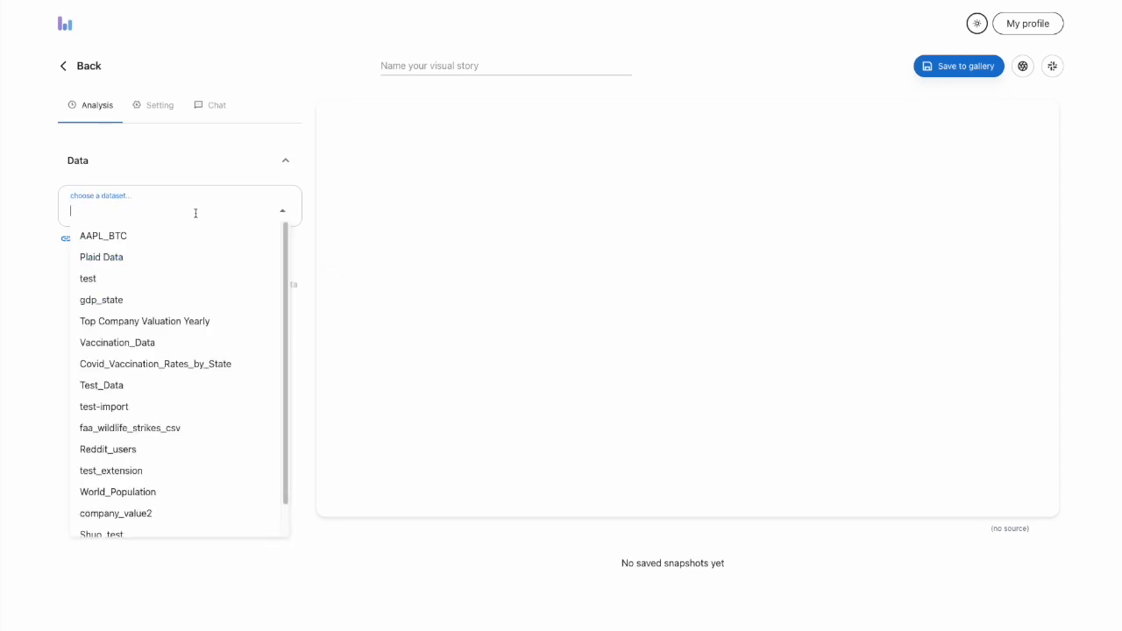
left_click(180, 303)
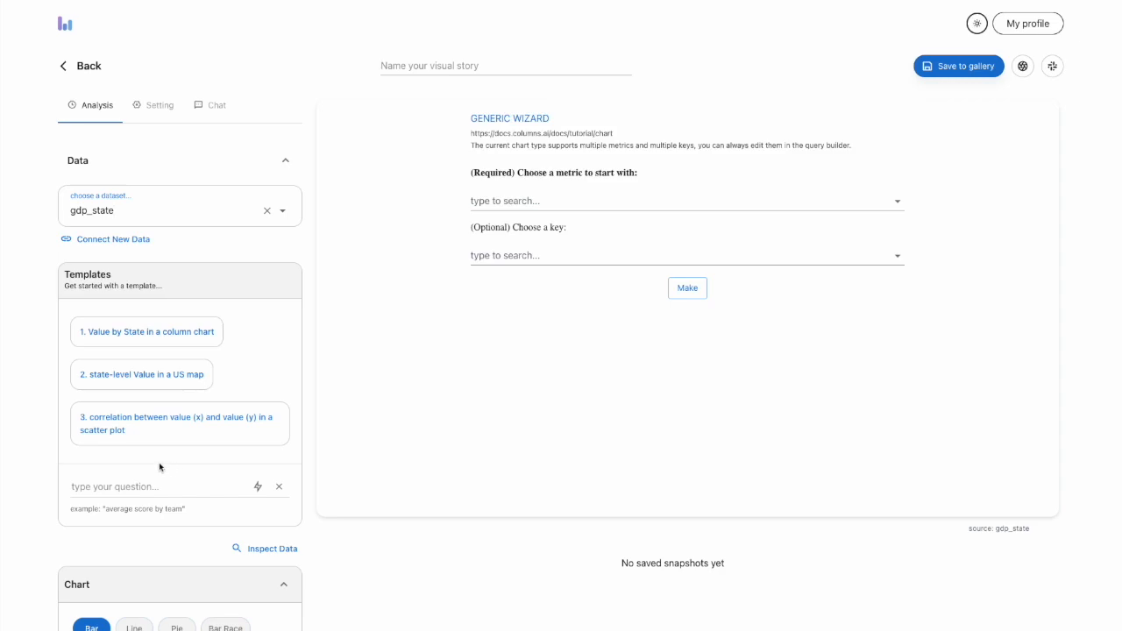
Generate a chart of the dataset from the template "Value by State in a column chart"
scroll(158, 469, "down", 1)
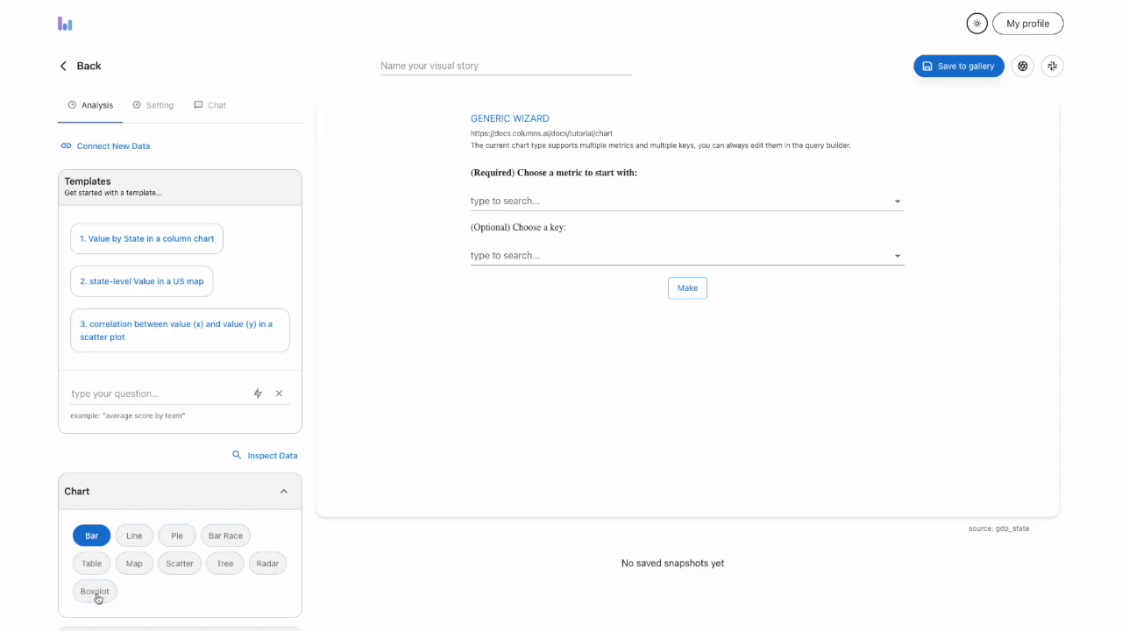
left_click(147, 544)
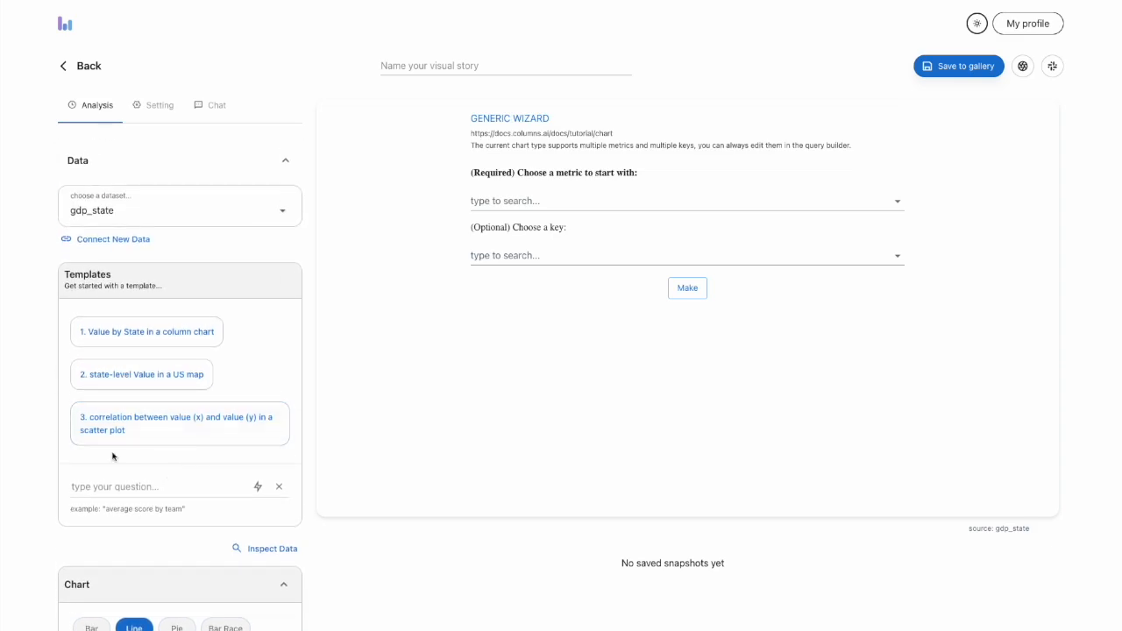
left_click(156, 338)
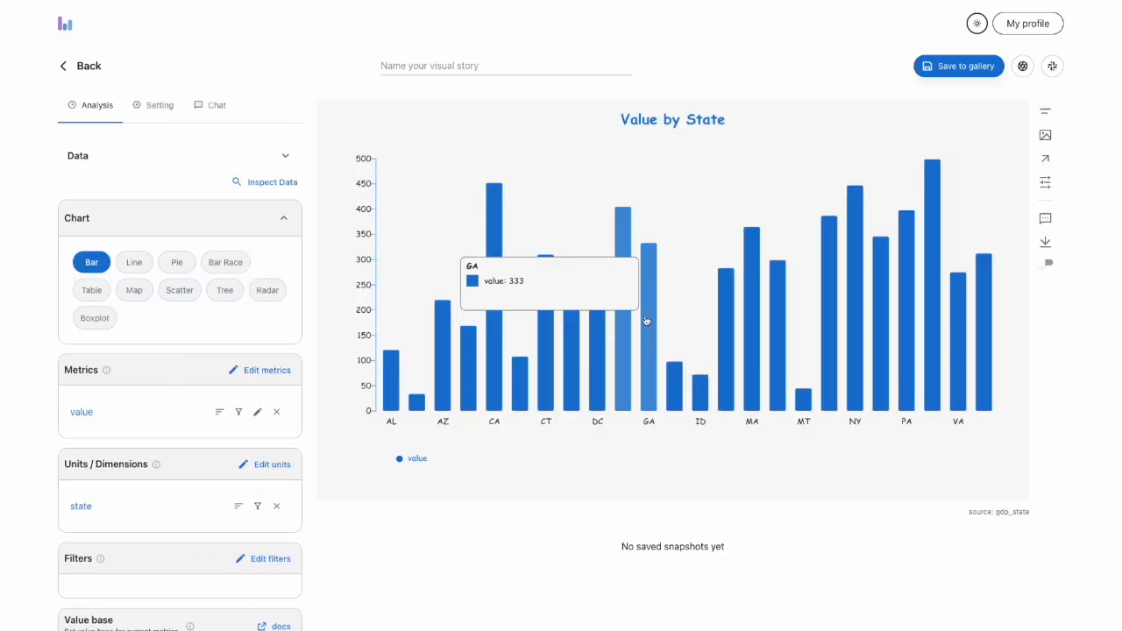
Switch the Value by State chart to Radar and view its grid and point settings
left_click(273, 297)
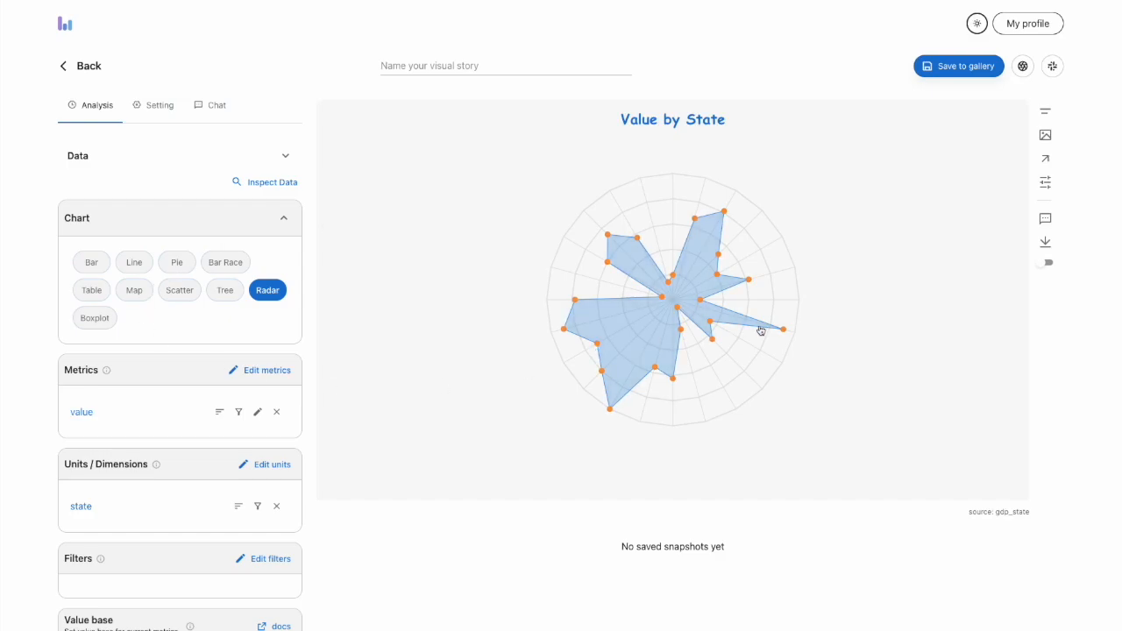
left_click(719, 339)
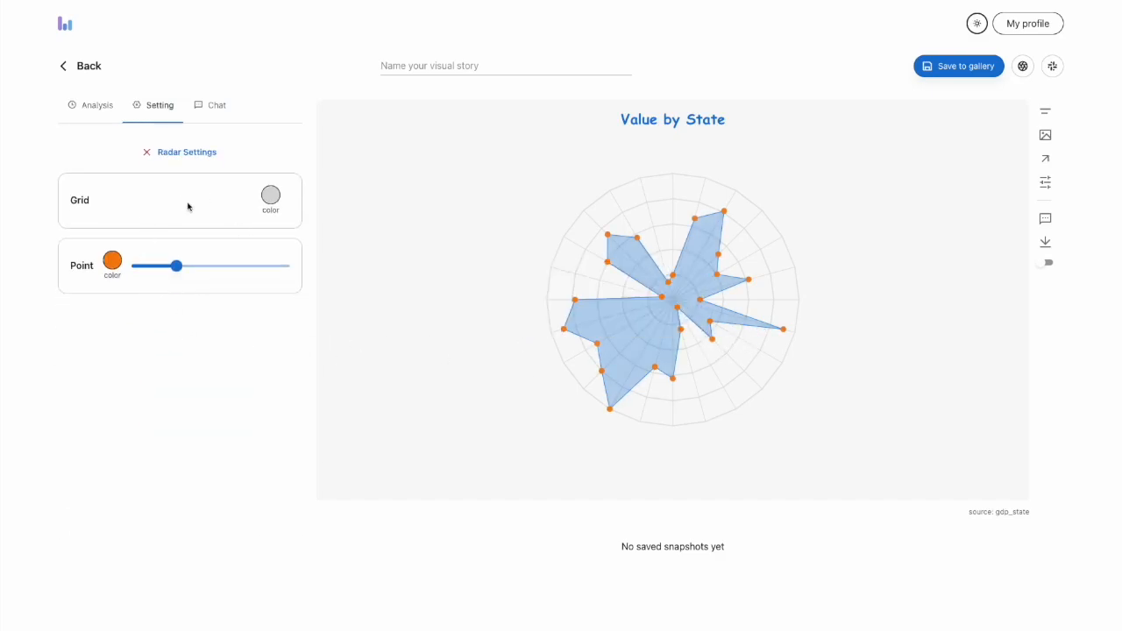
left_click(151, 153)
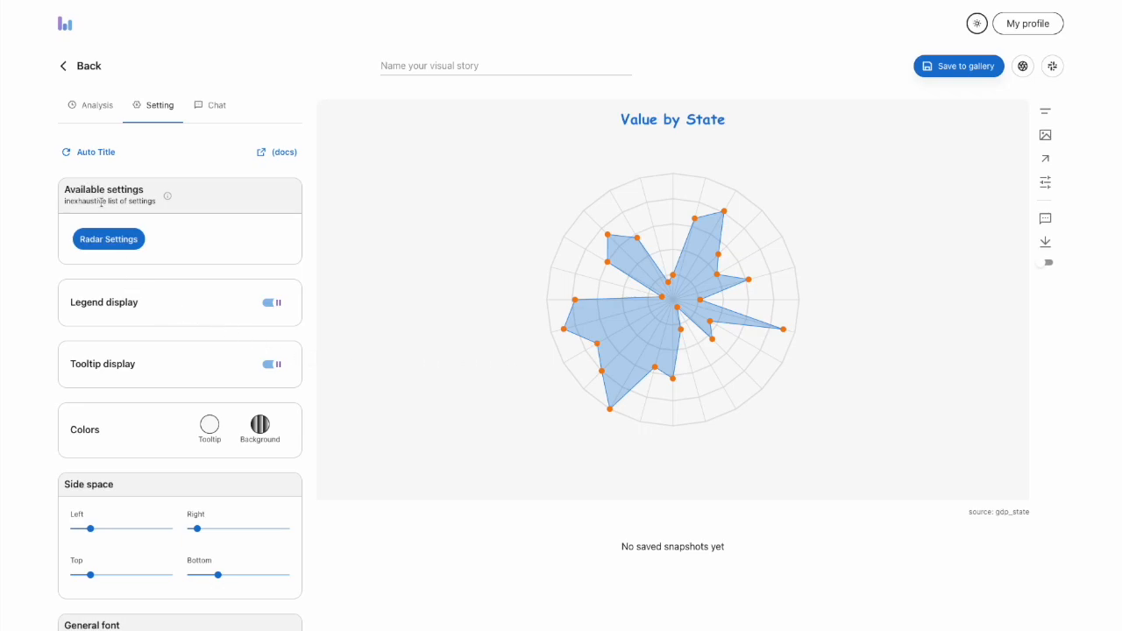
left_click(82, 106)
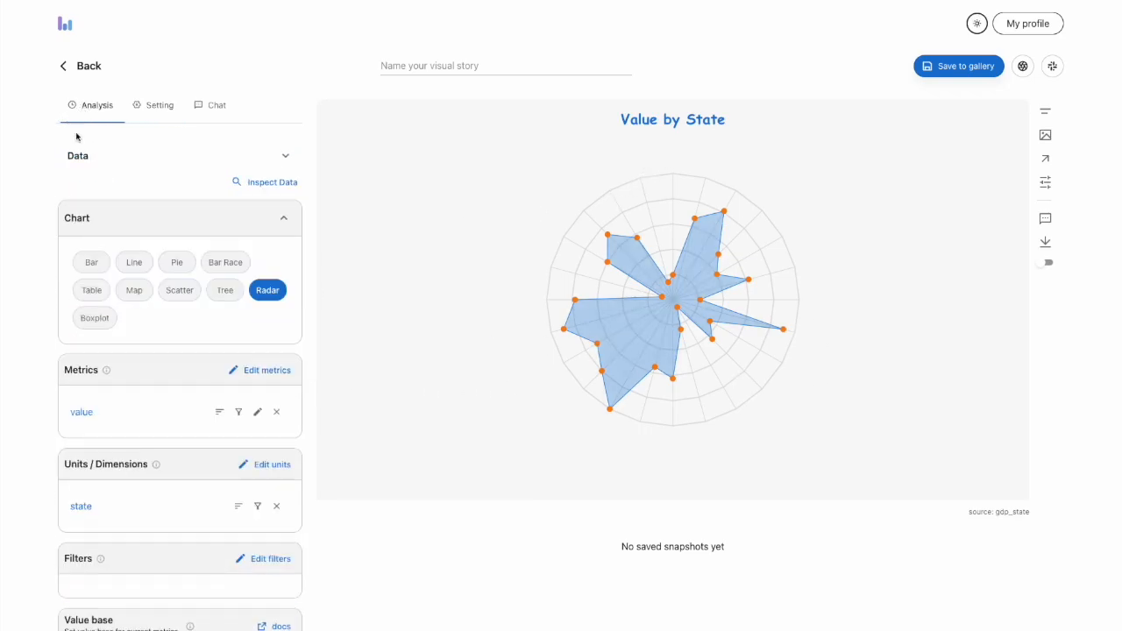
Switch the chart to Tree and try its map layout before restoring the tree layout
left_click(225, 290)
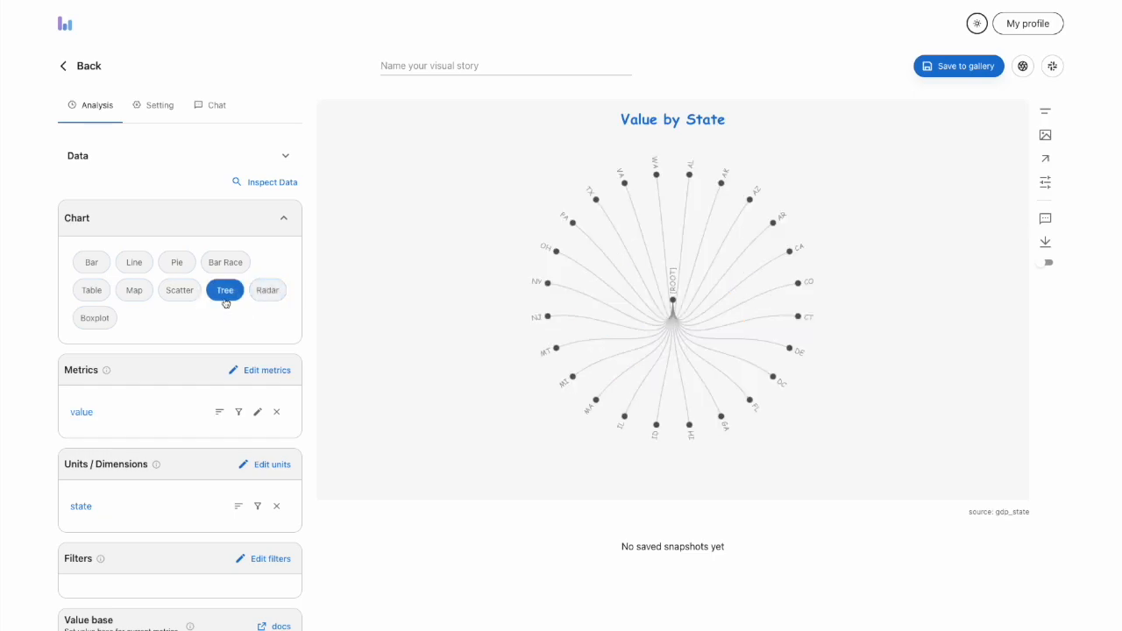
left_click(682, 325)
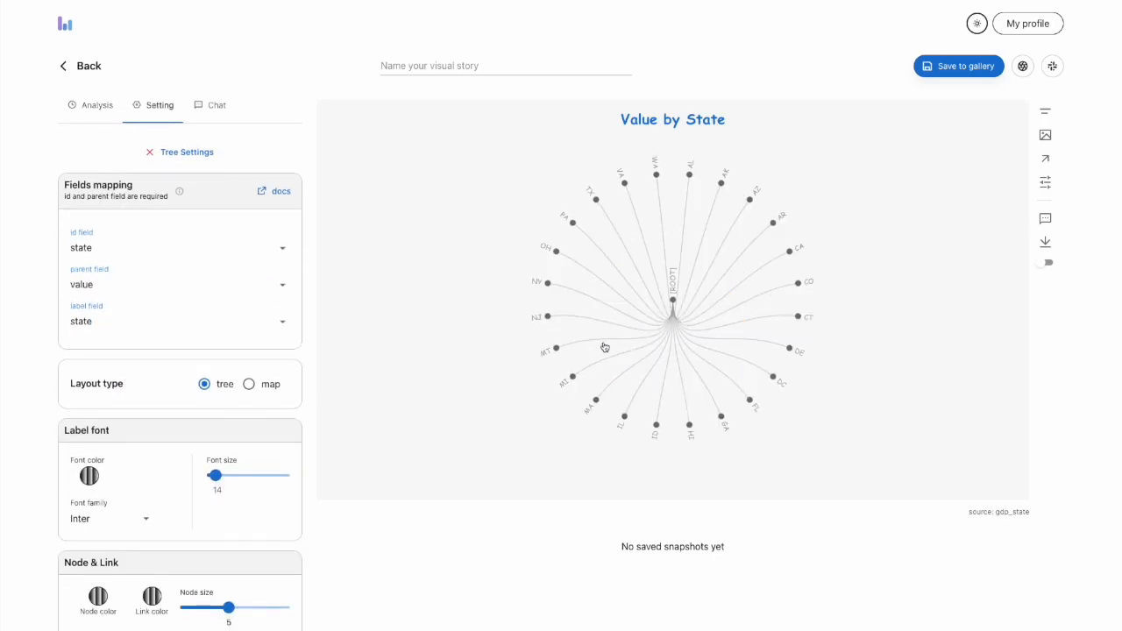
left_click(249, 384)
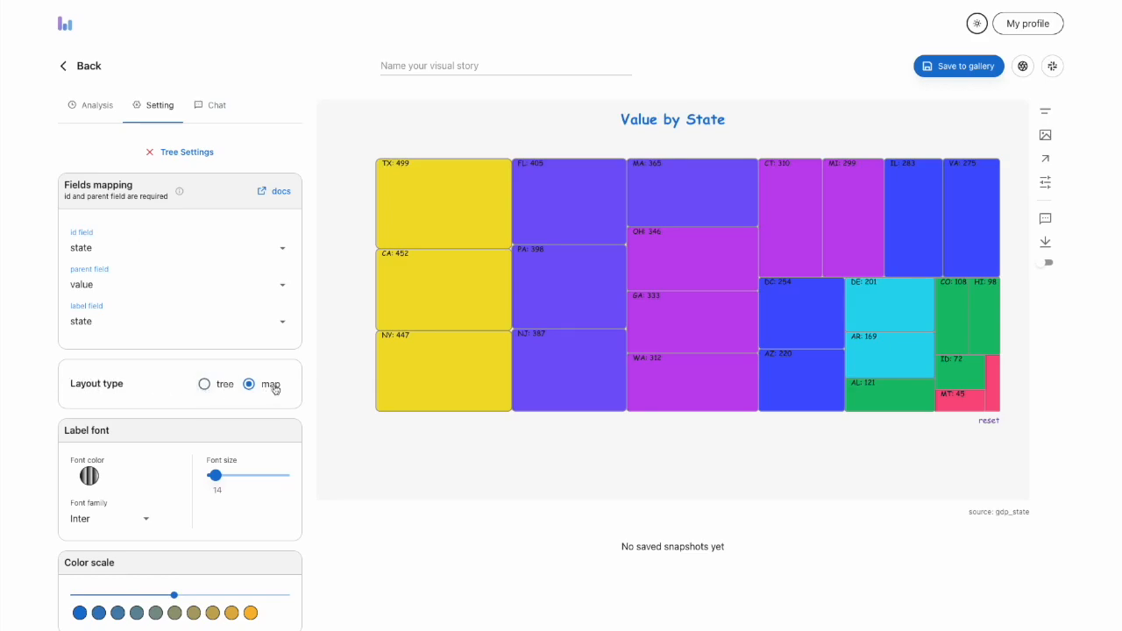
left_click(203, 384)
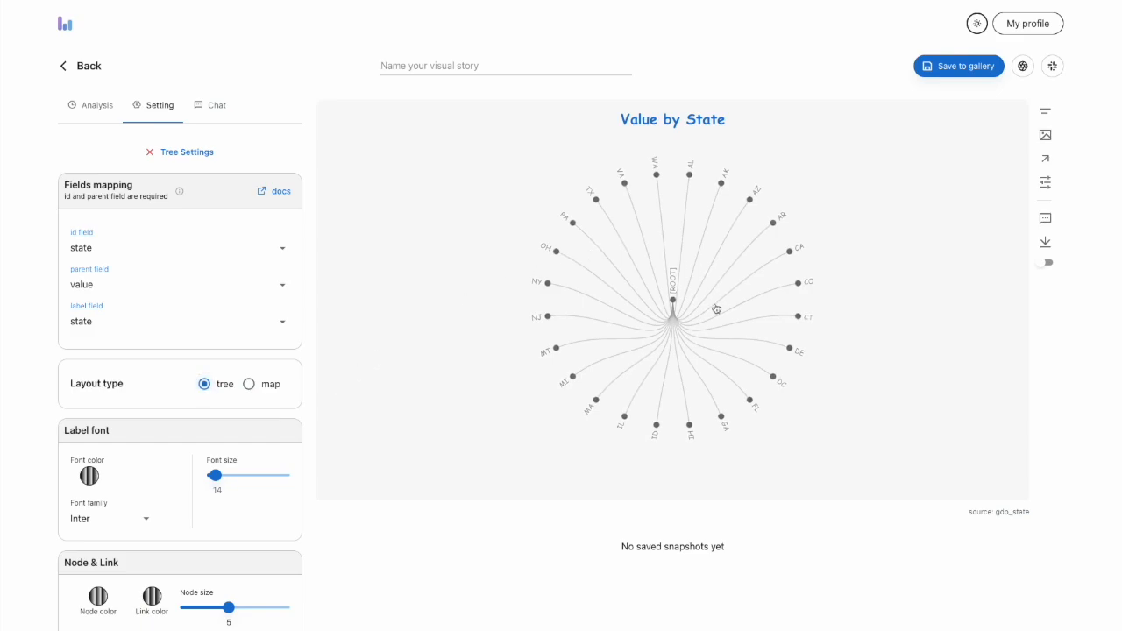
left_click(184, 154)
left_click(95, 105)
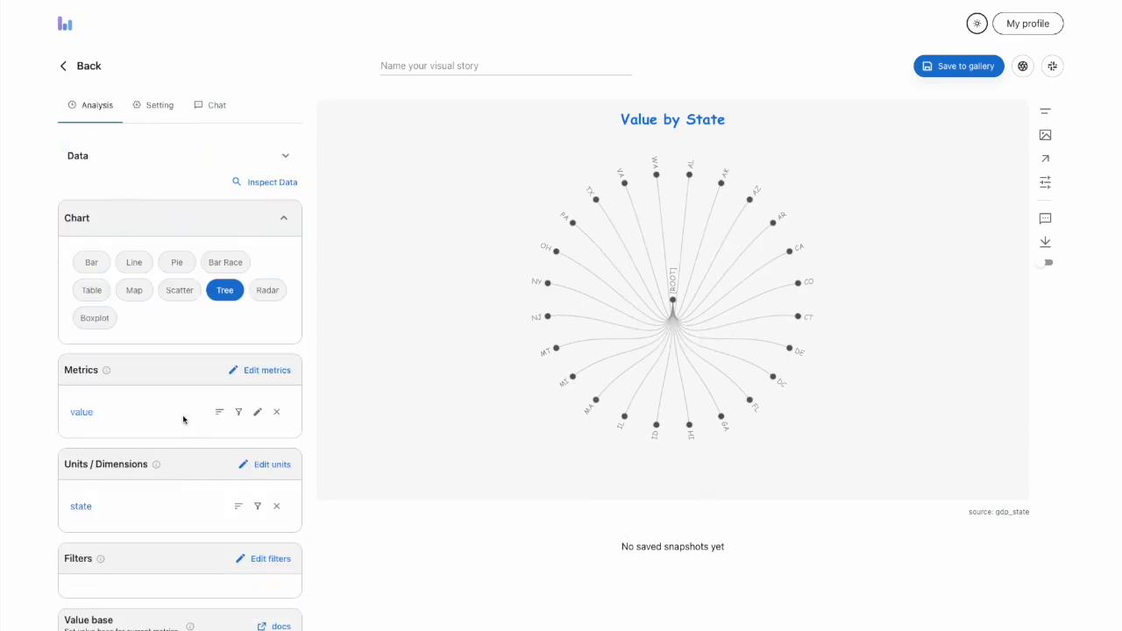
Switch the chart to Line and try the Line and Area types before setting the line type to Dot
left_click(134, 269)
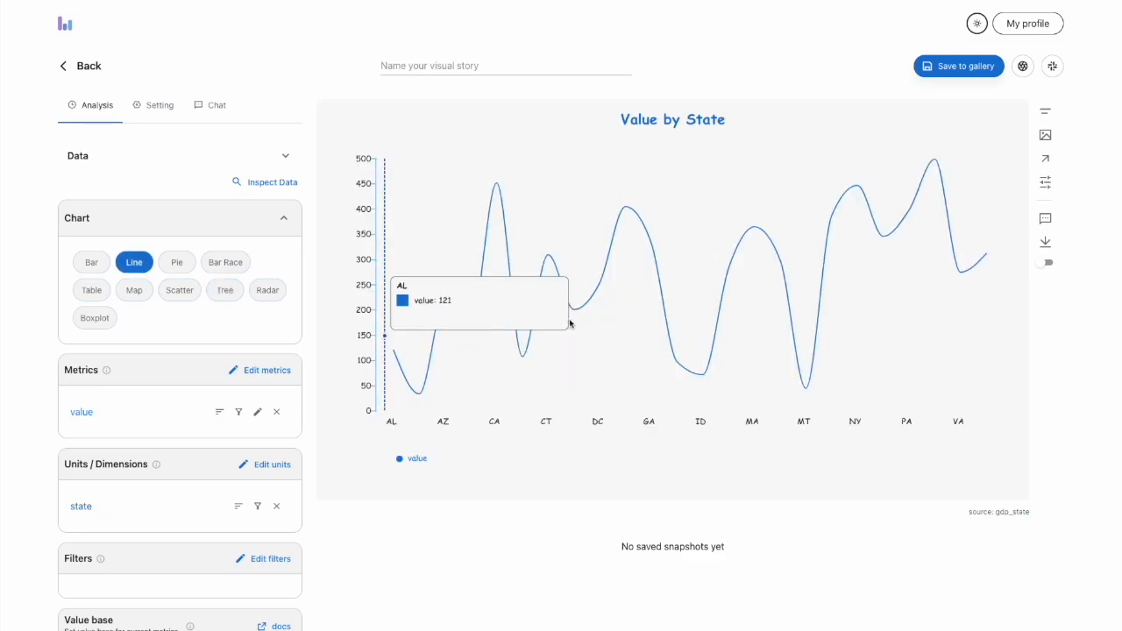
left_click(638, 220)
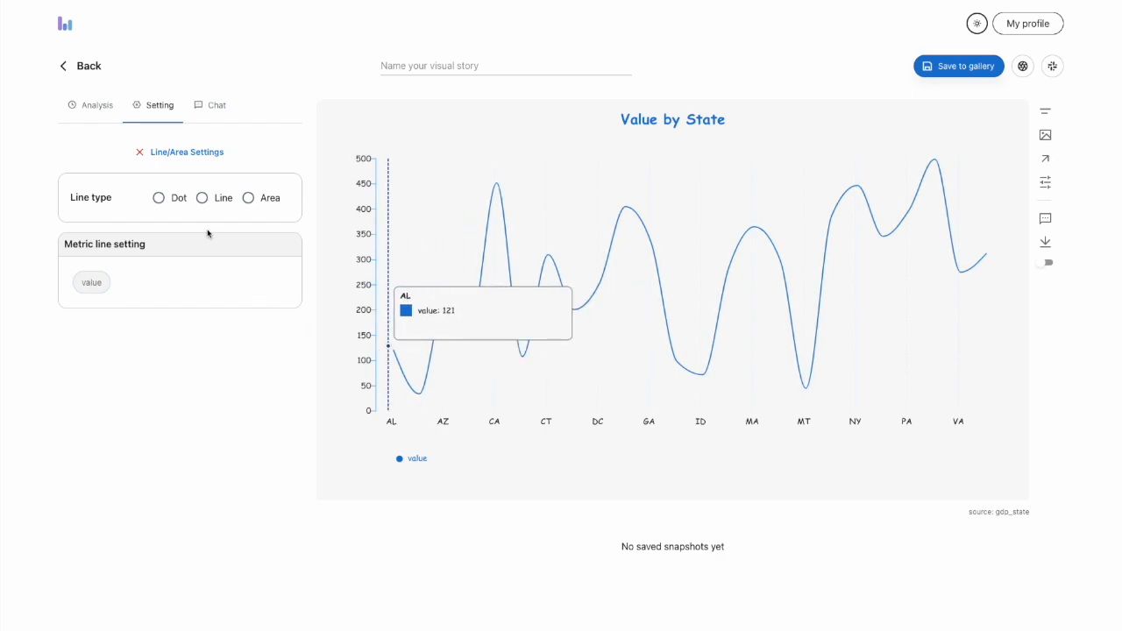
left_click(203, 199)
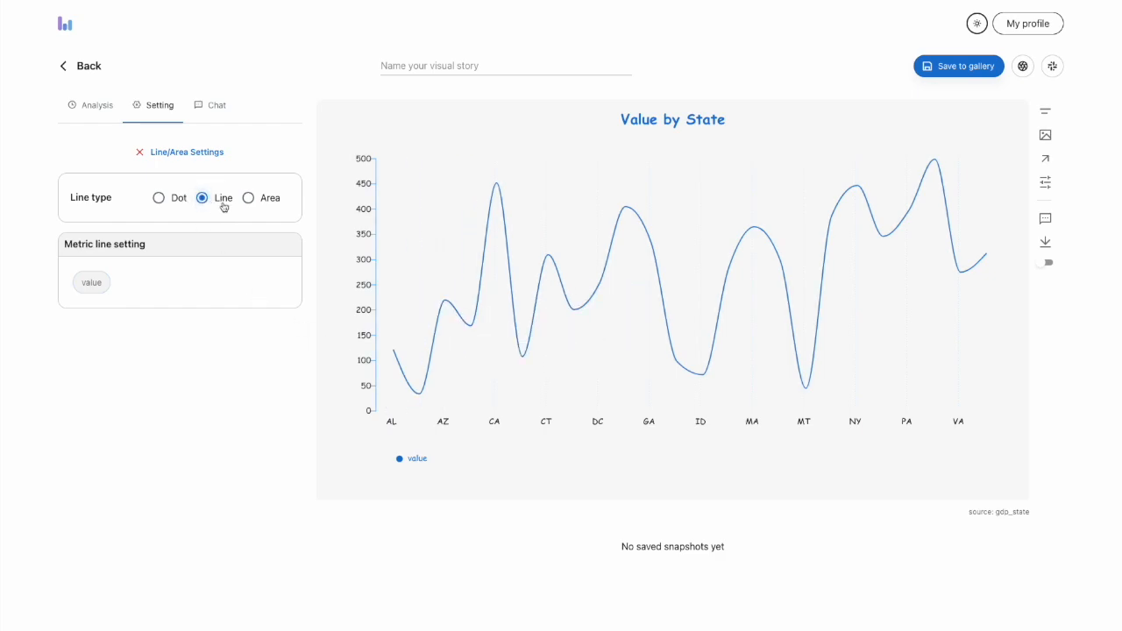
left_click(268, 200)
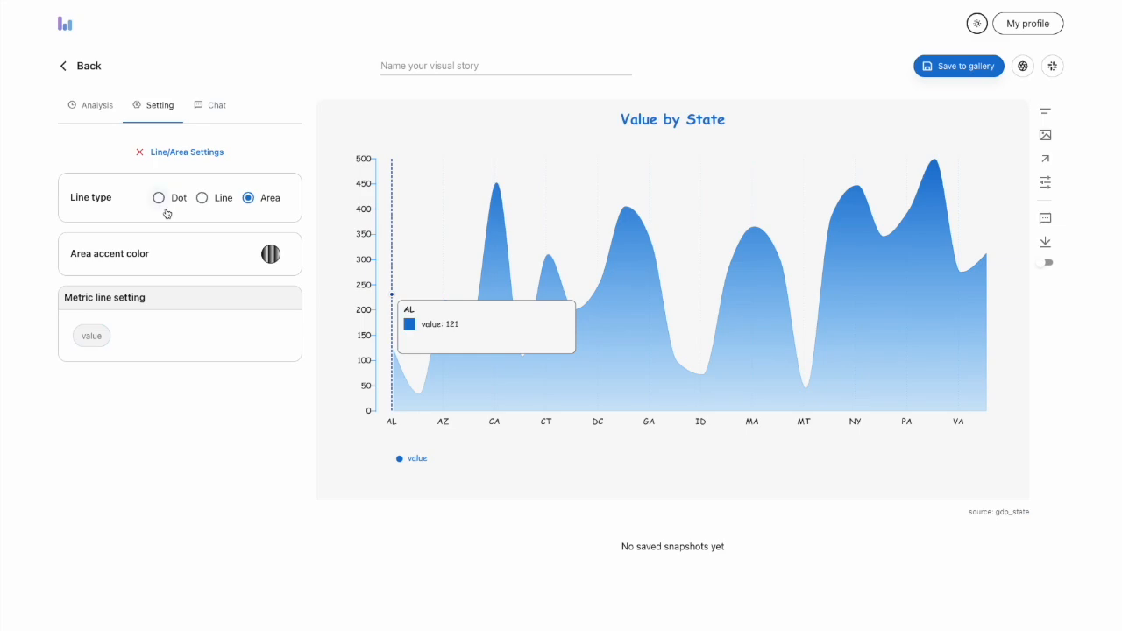
left_click(161, 201)
Enlarge the dot markers of the value metric to slightly over half of the marker size range
left_click(92, 282)
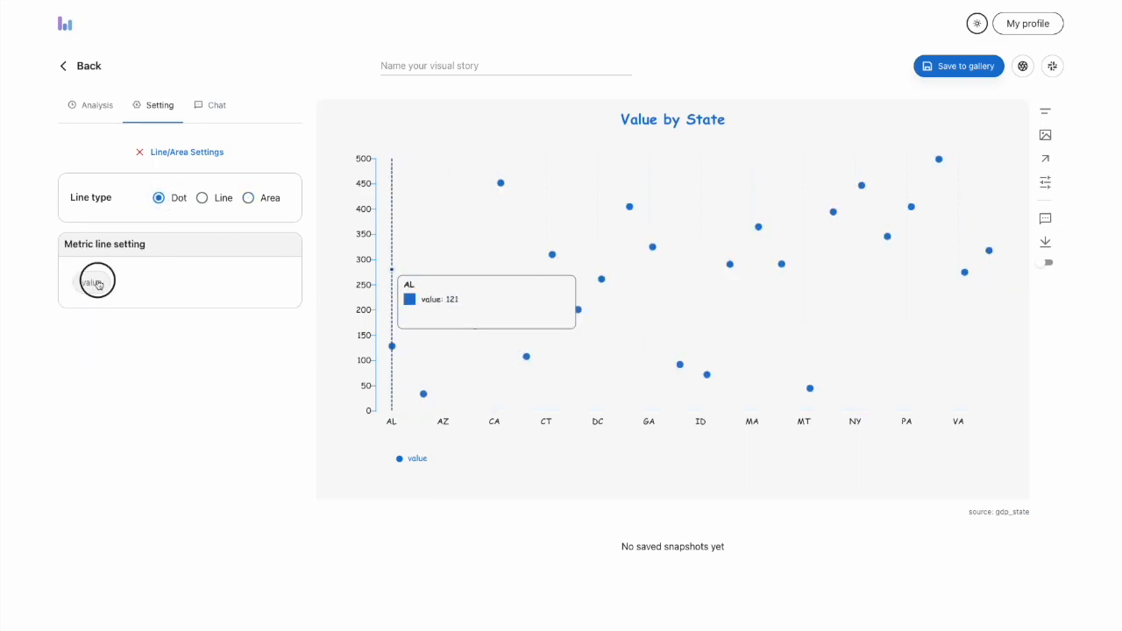
mouse_move(119, 474)
left_mouse_down()
mouse_move(229, 477)
mouse_move(160, 474)
mouse_move(193, 474)
left_mouse_up()
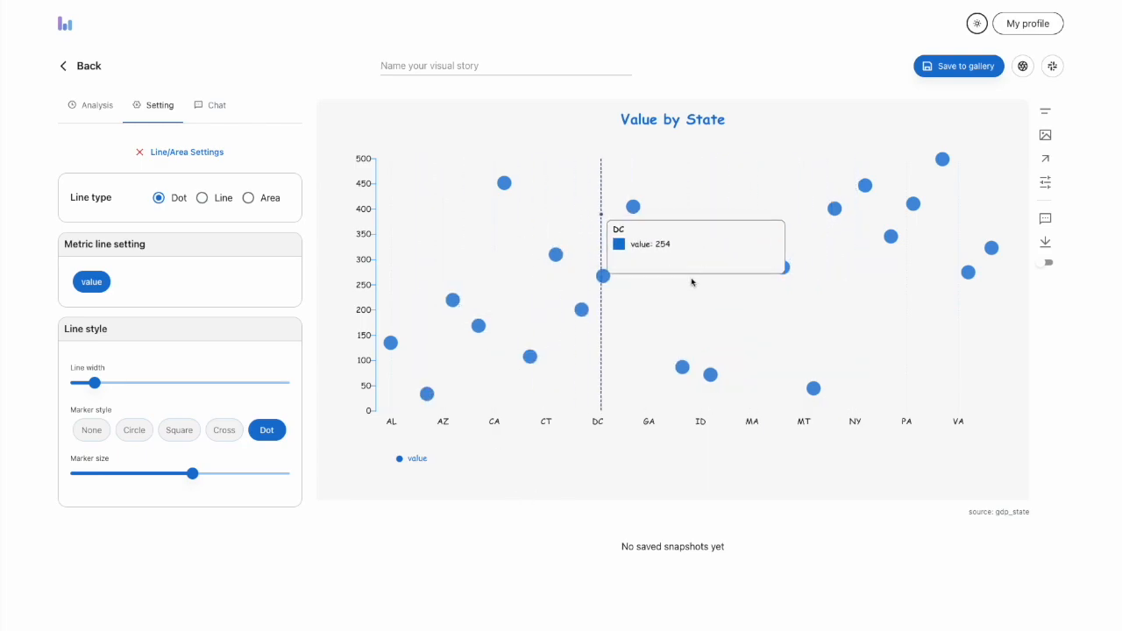
left_click(168, 149)
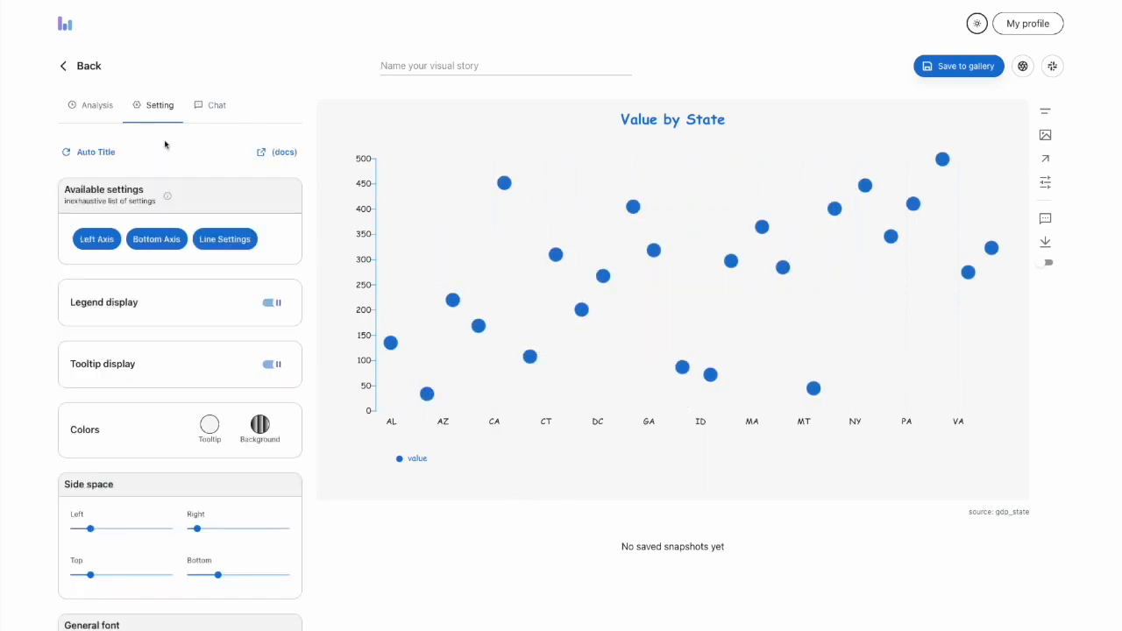
left_click(93, 106)
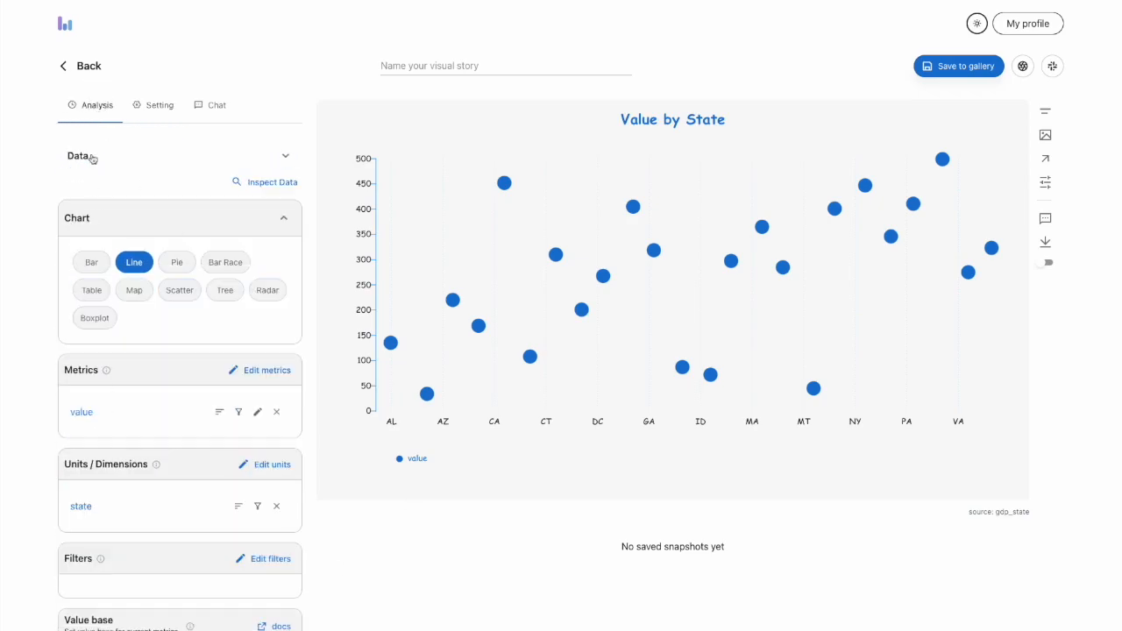
Switch the chart to Boxplot and expand the Data section with its dataset and templates
left_click(101, 322)
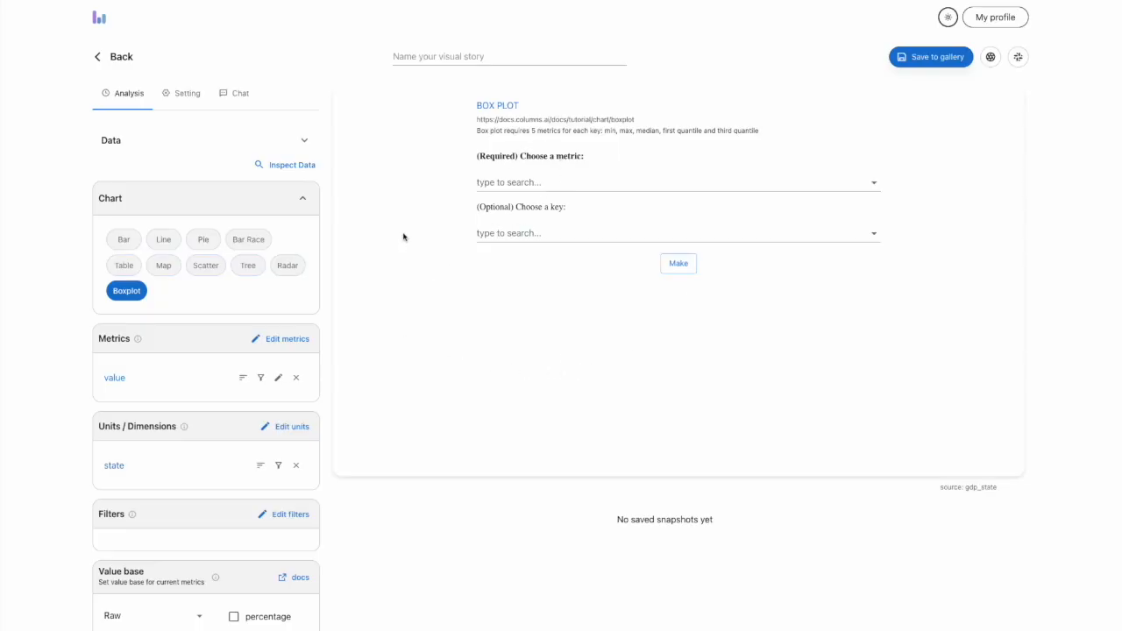
left_click(267, 147)
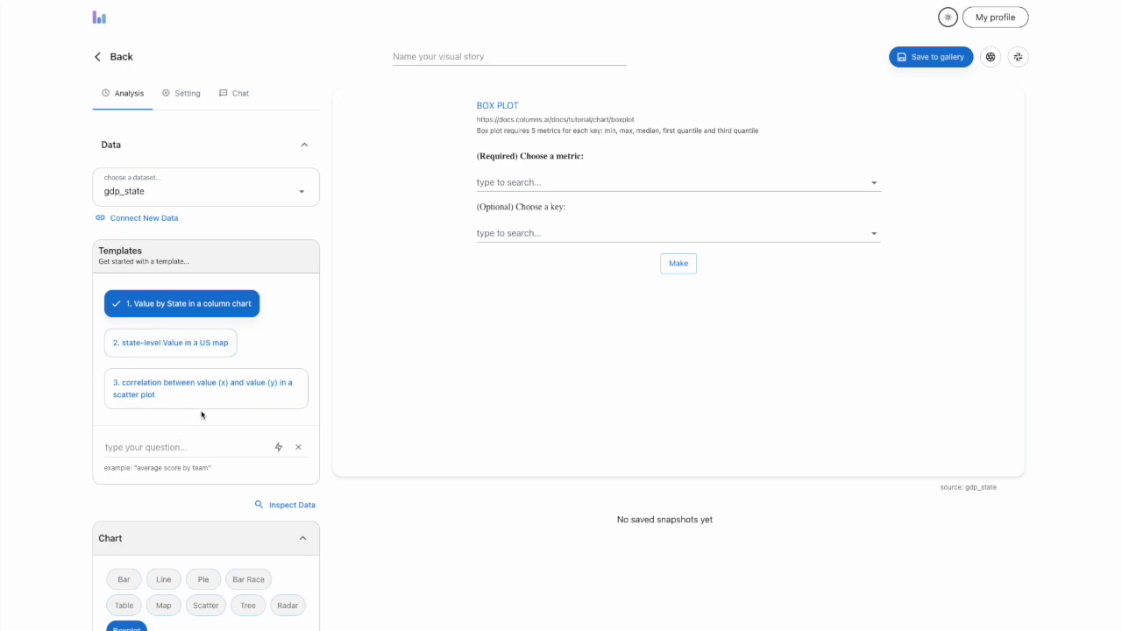
scroll(202, 412, "down", 1)
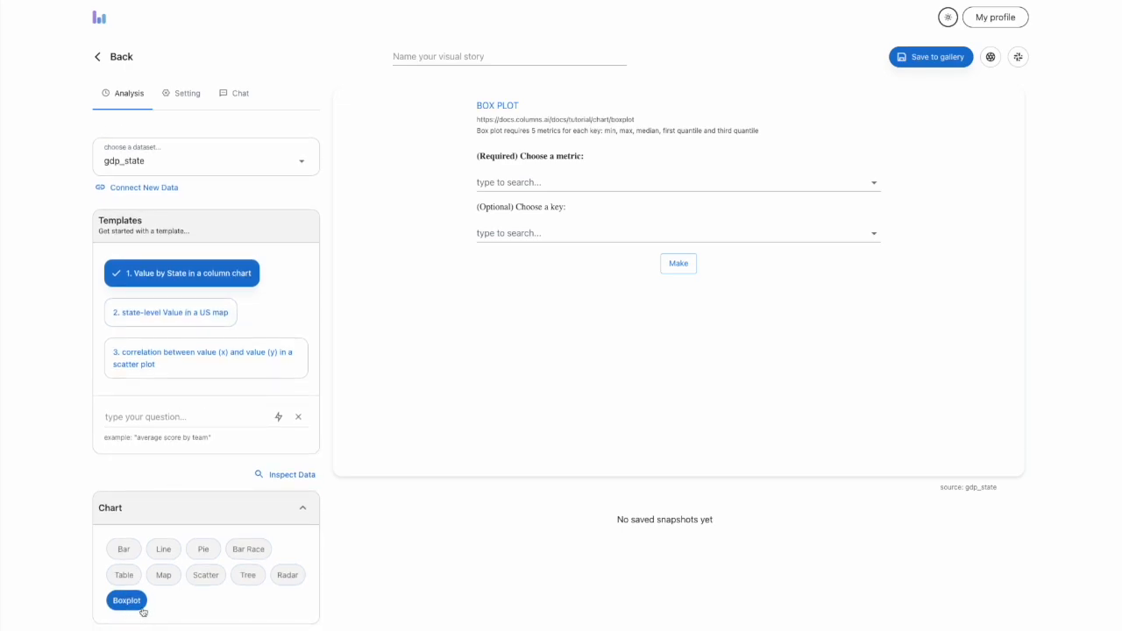
scroll(251, 574, "down", 3)
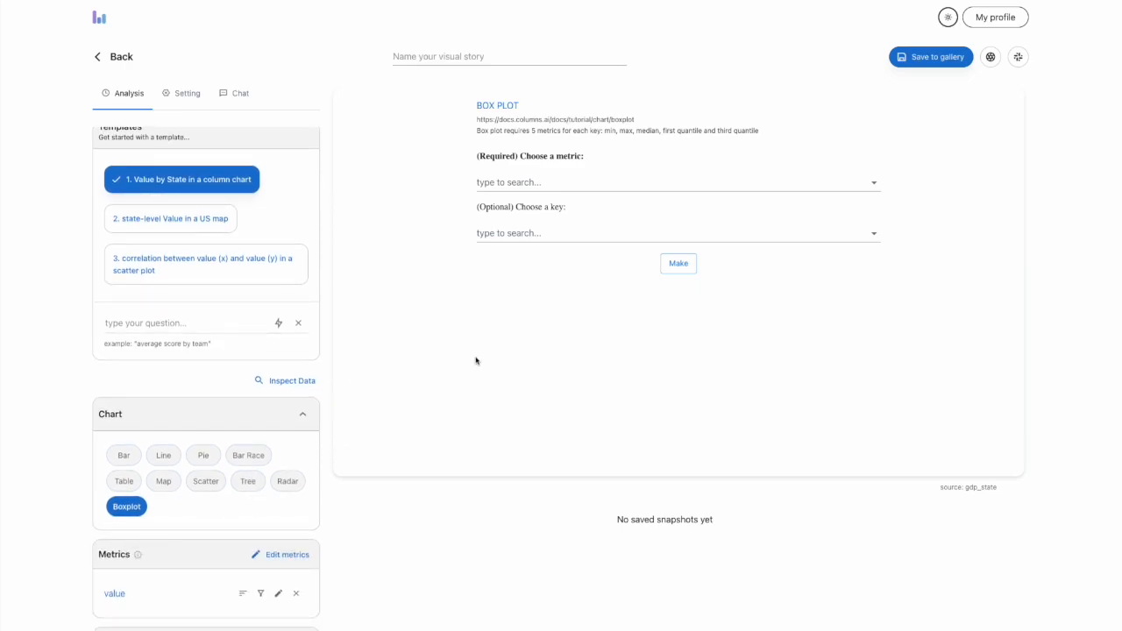
Review the metric options in the box plot wizard and its description of the metrics required for each key
left_click(604, 182)
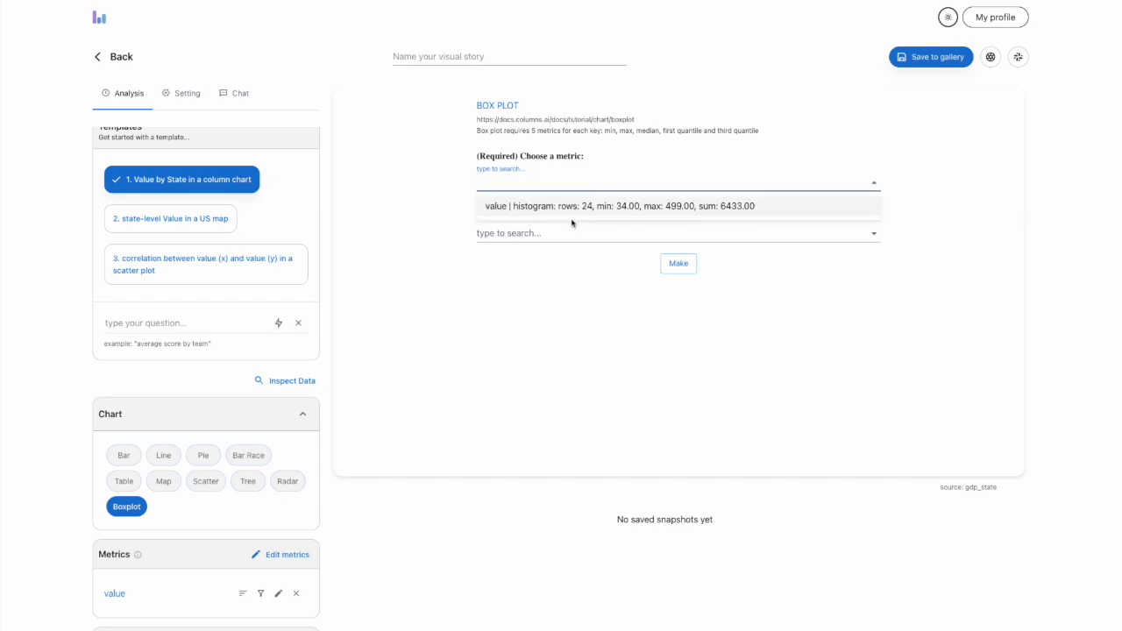
left_click(680, 148)
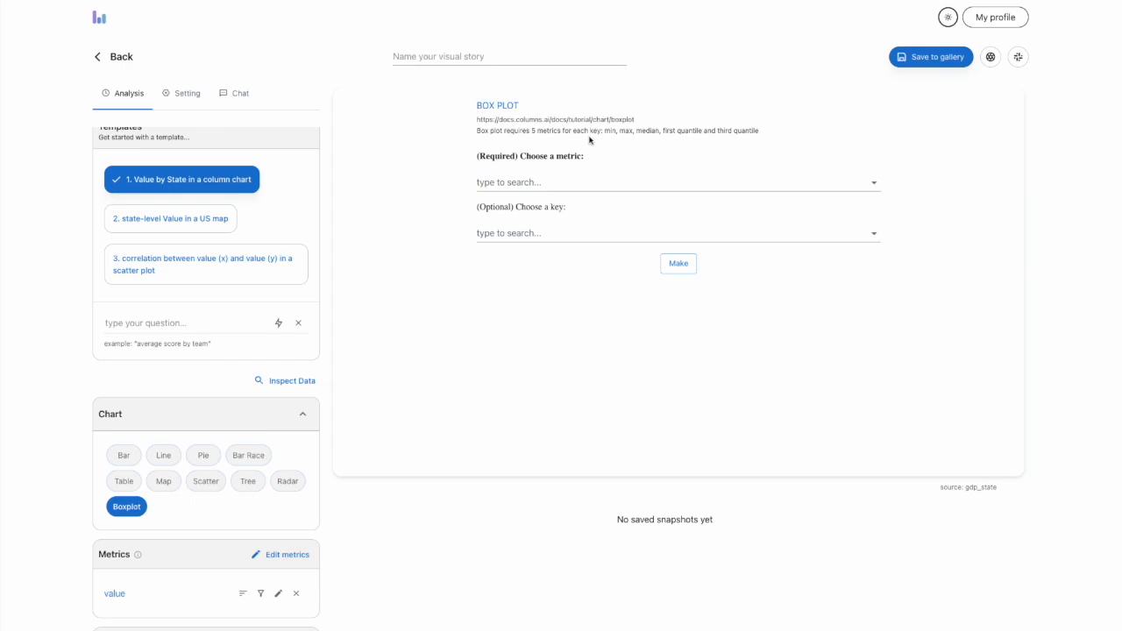
left_click_drag(606, 131, 773, 132)
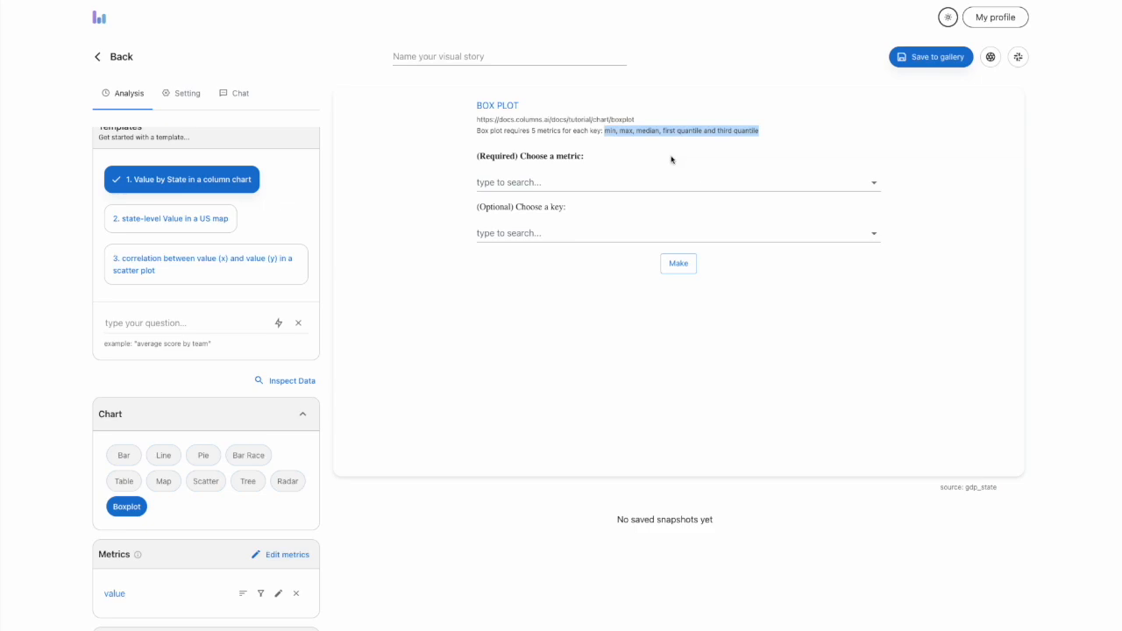
double_click(649, 131)
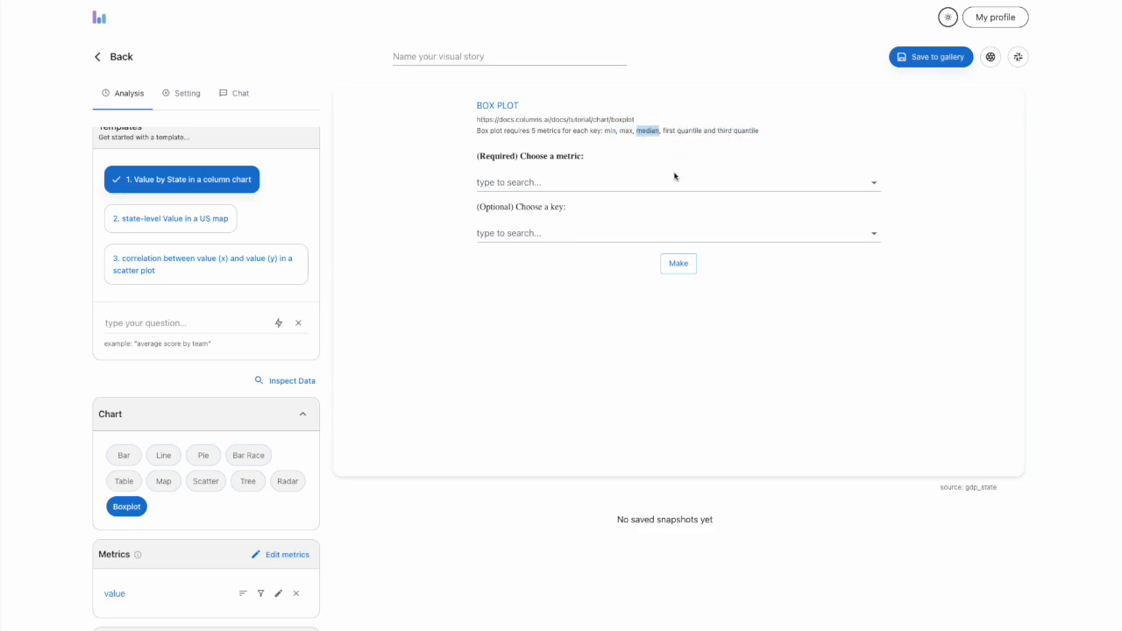
Build a box plot with value as the metric and state as the key, and review its metrics
left_click(732, 144)
left_click(557, 182)
left_click(565, 207)
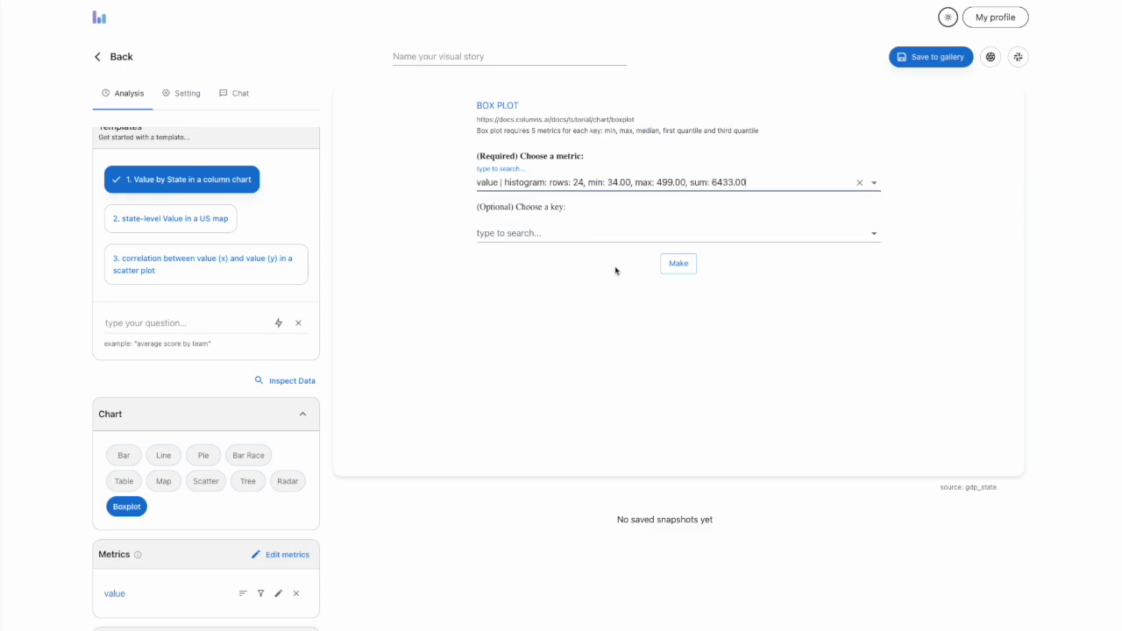
left_click(558, 233)
left_click(578, 257)
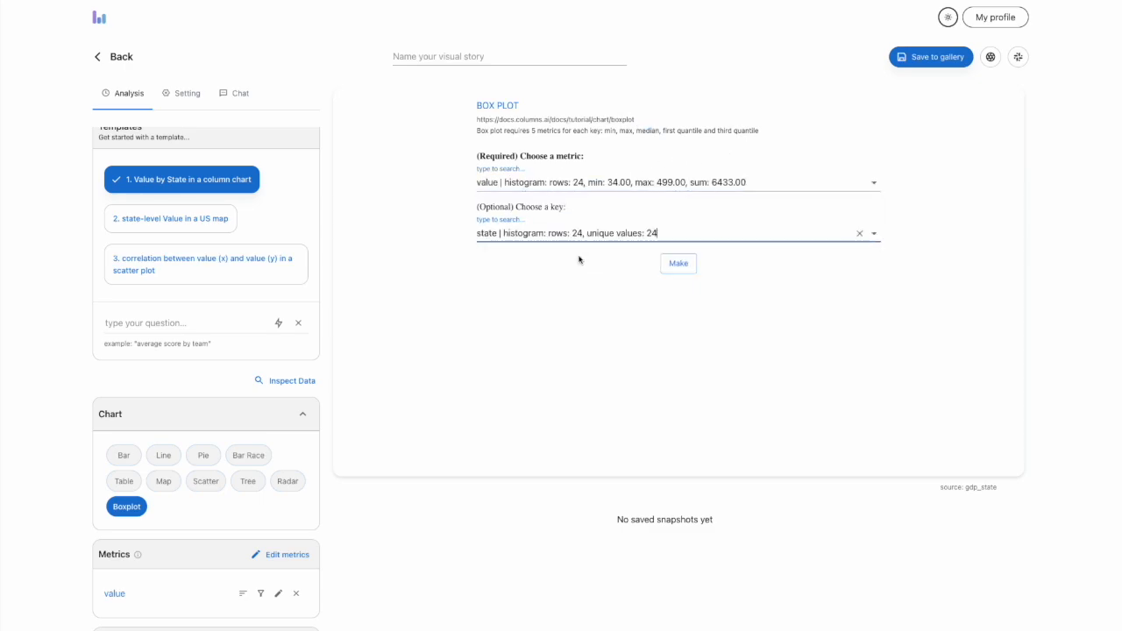
left_click(679, 264)
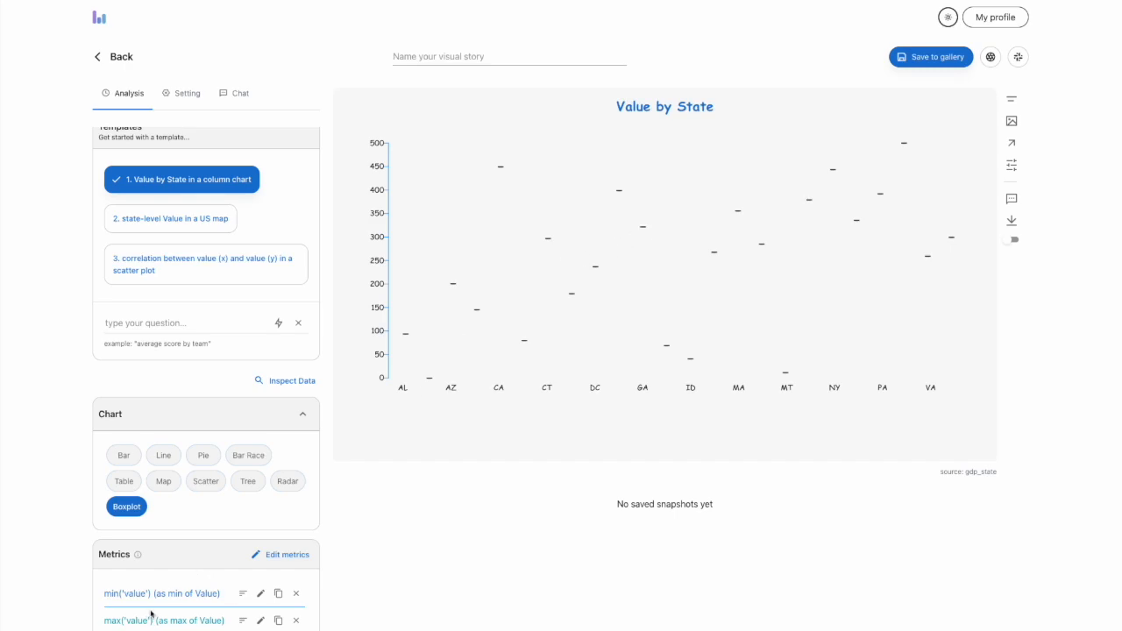
scroll(167, 585, "down", 2)
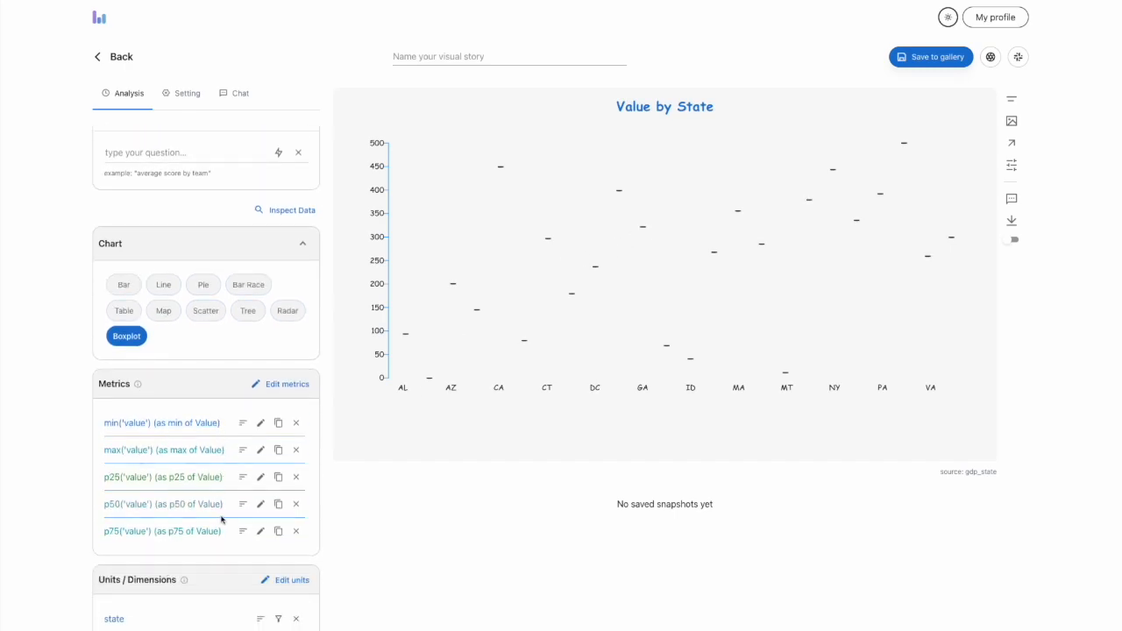
Switch the dataset to Plaid Data and apply the template for sum of Amount by Category3 in a column chart
scroll(294, 292, "up", 3)
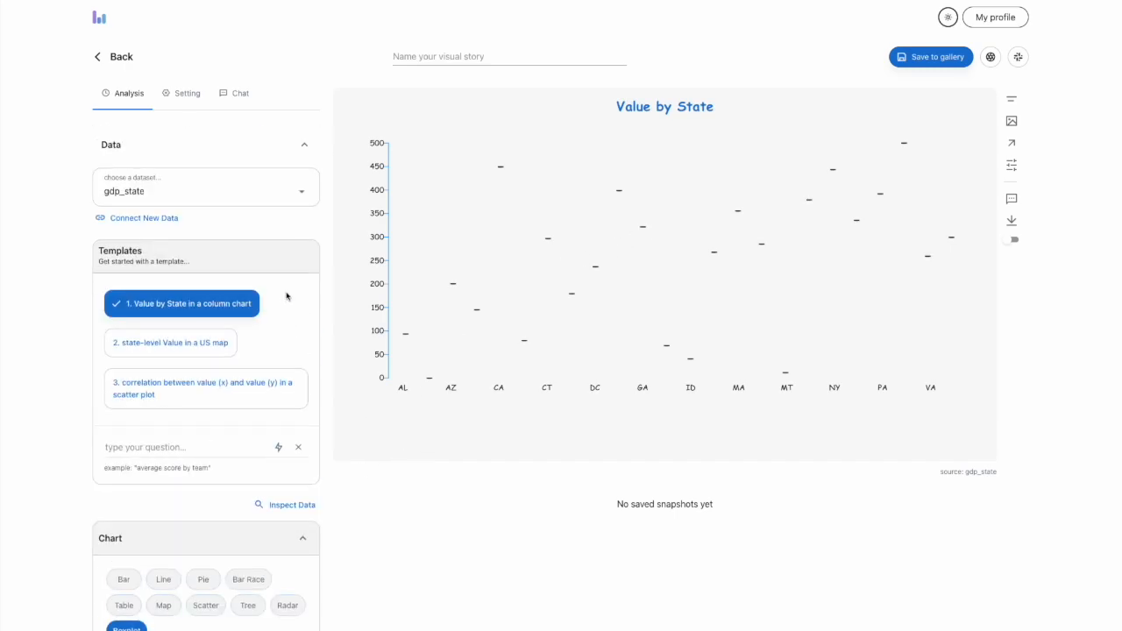
left_click(223, 194)
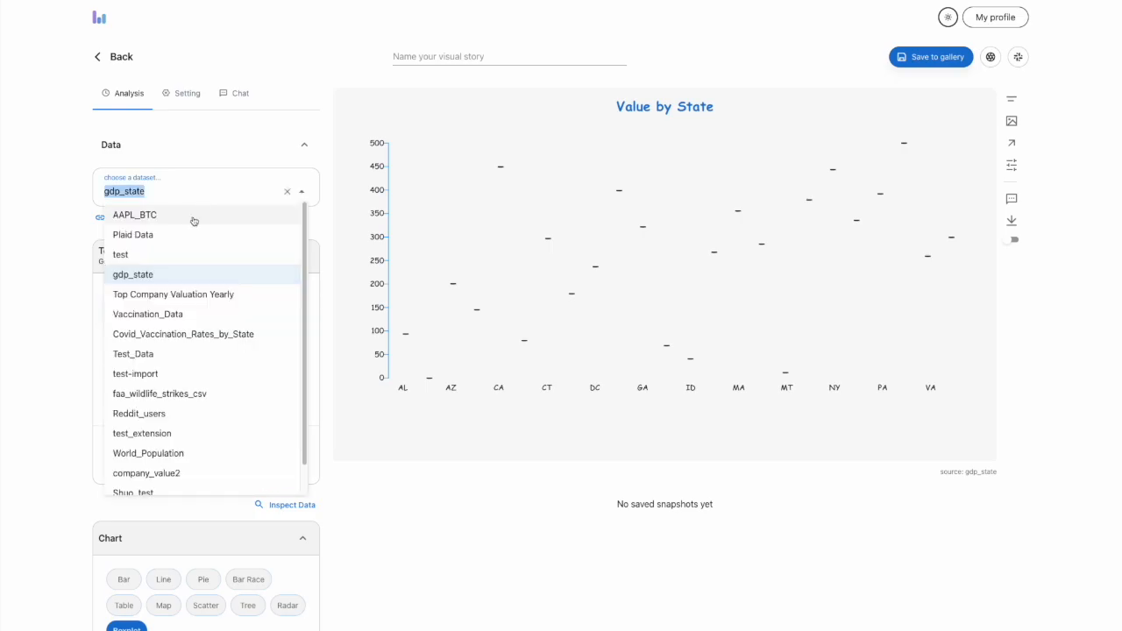
left_click(171, 238)
left_click(647, 404)
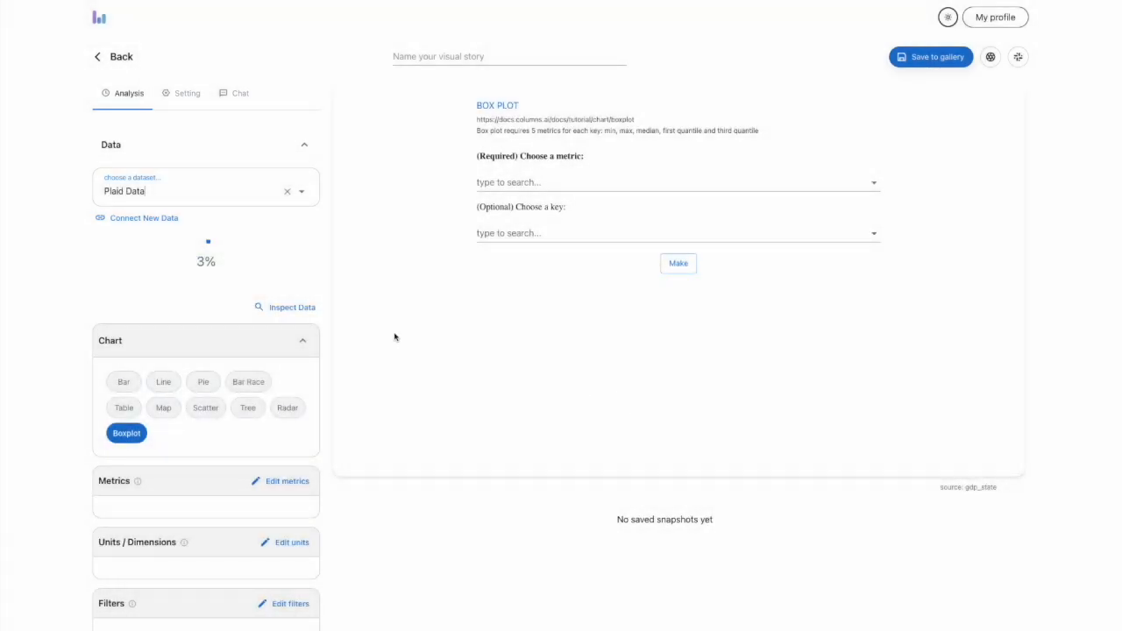
scroll(230, 241, "down", 1)
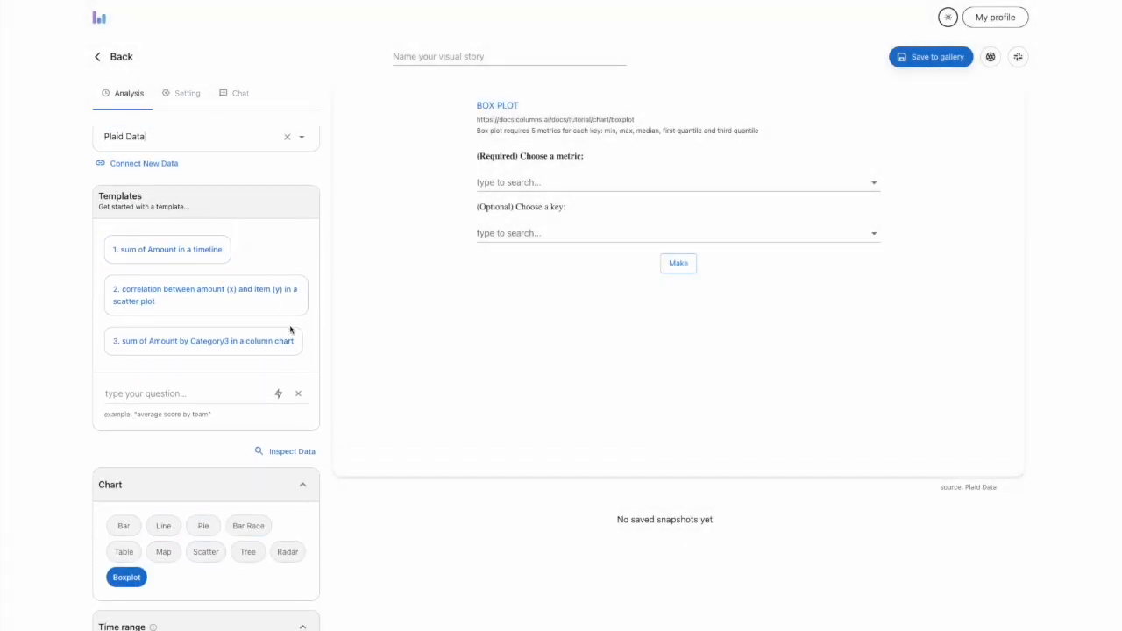
left_click(216, 356)
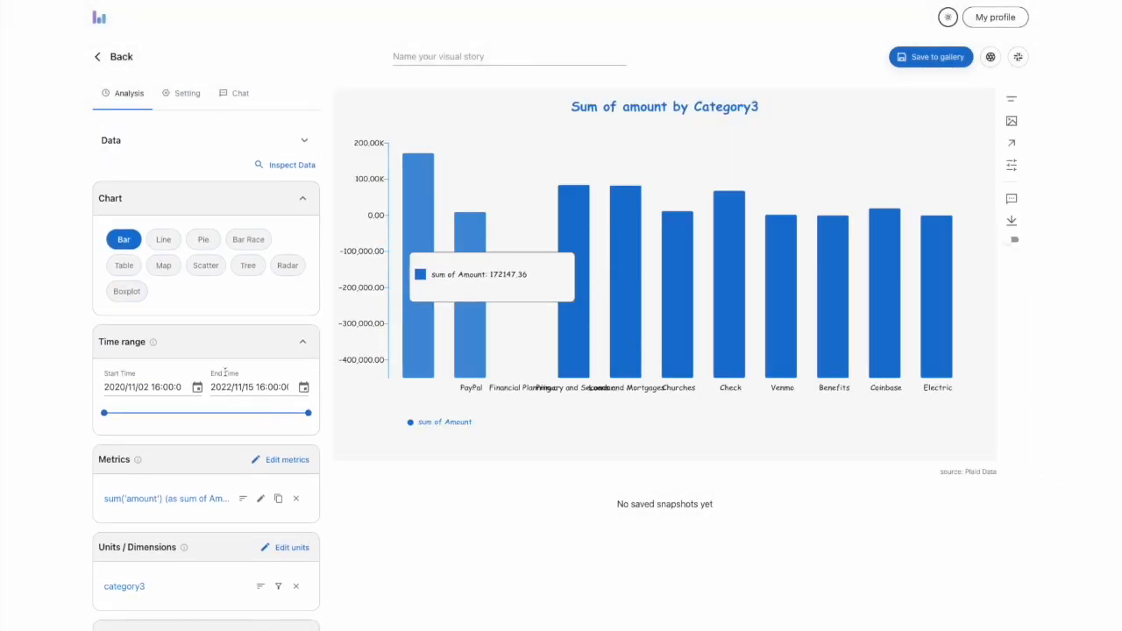
Change the chart to Boxplot and generate it with amount as the metric and category1 as the key
left_click(121, 295)
left_click(529, 182)
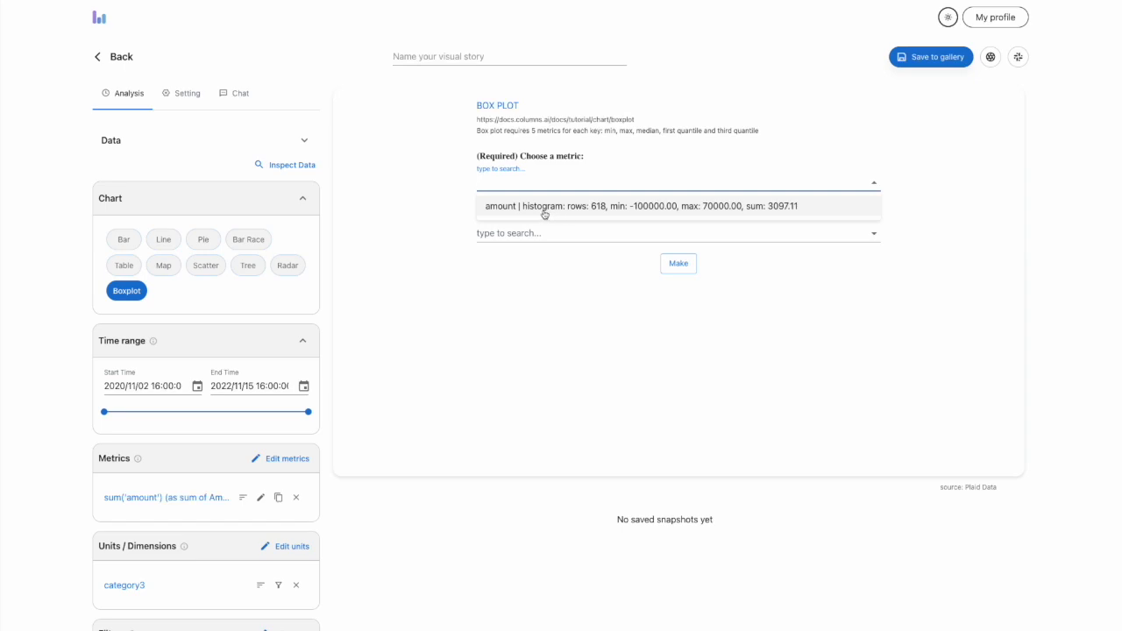
left_click(598, 207)
left_click(539, 233)
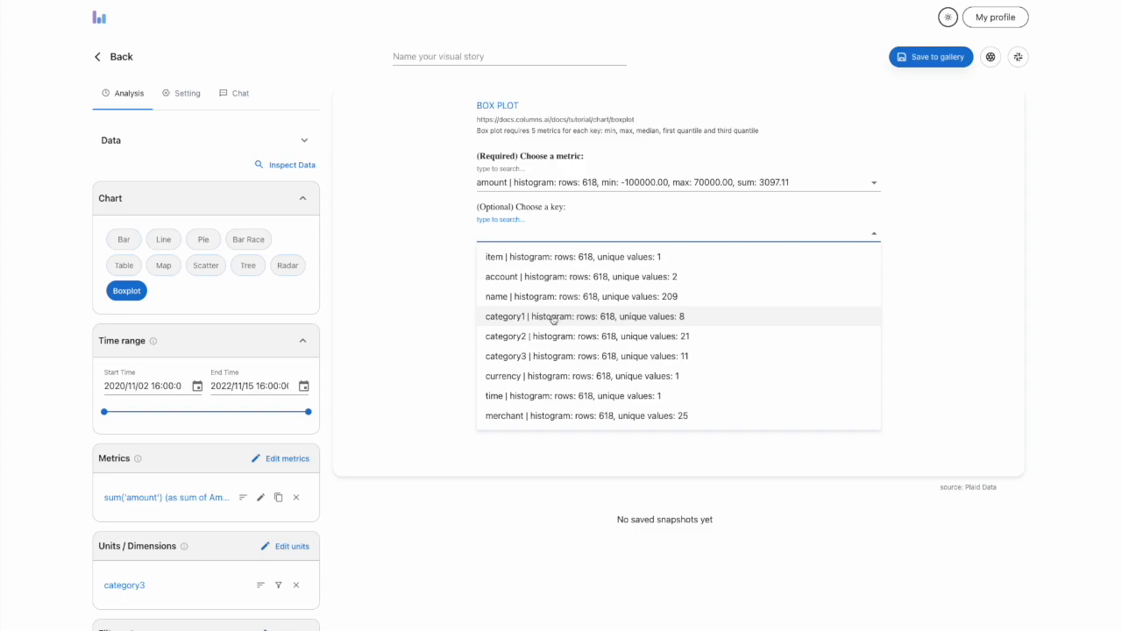
left_click(552, 318)
left_click(670, 267)
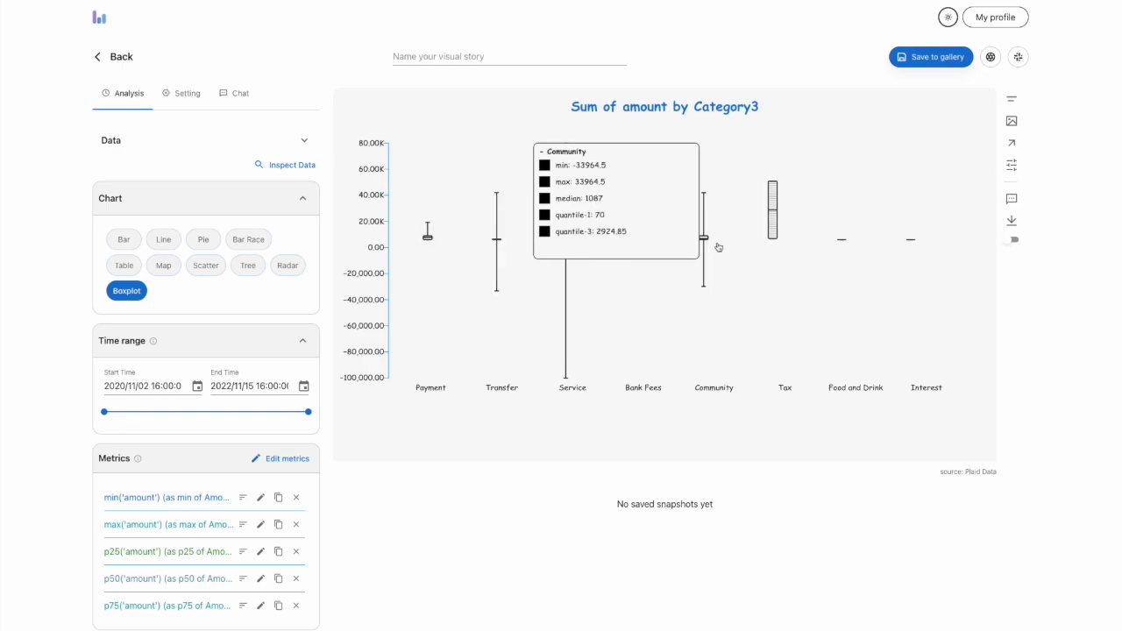
Examine the Tax box's values, its box plot settings and the general chart settings before returning to the analysis view
mouse_move(773, 228)
left_click(184, 92)
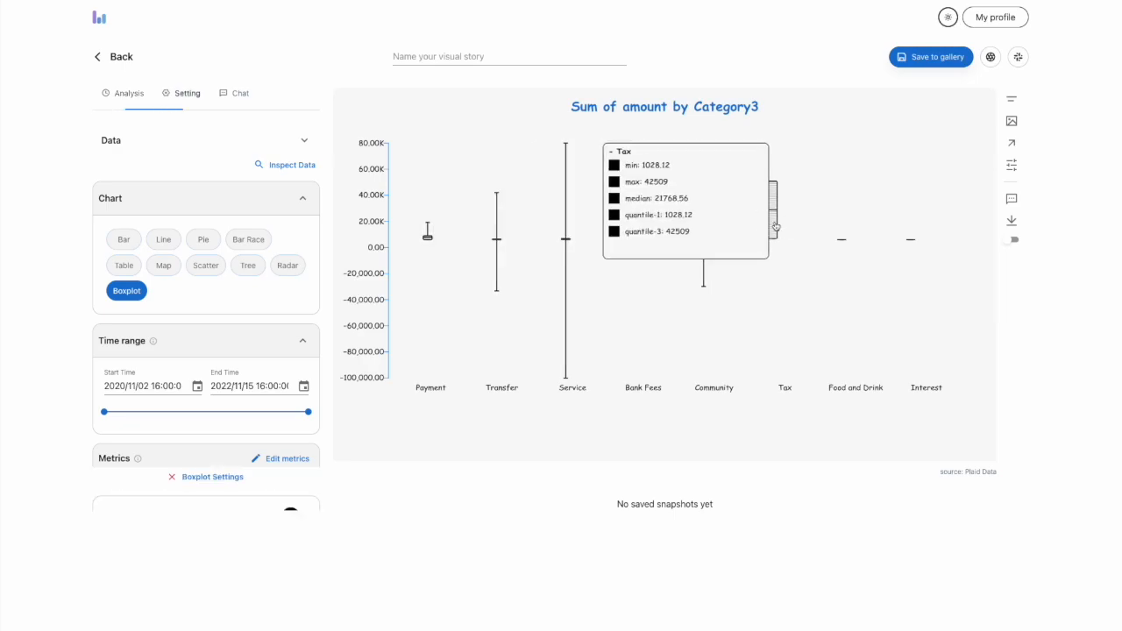
left_click(185, 138)
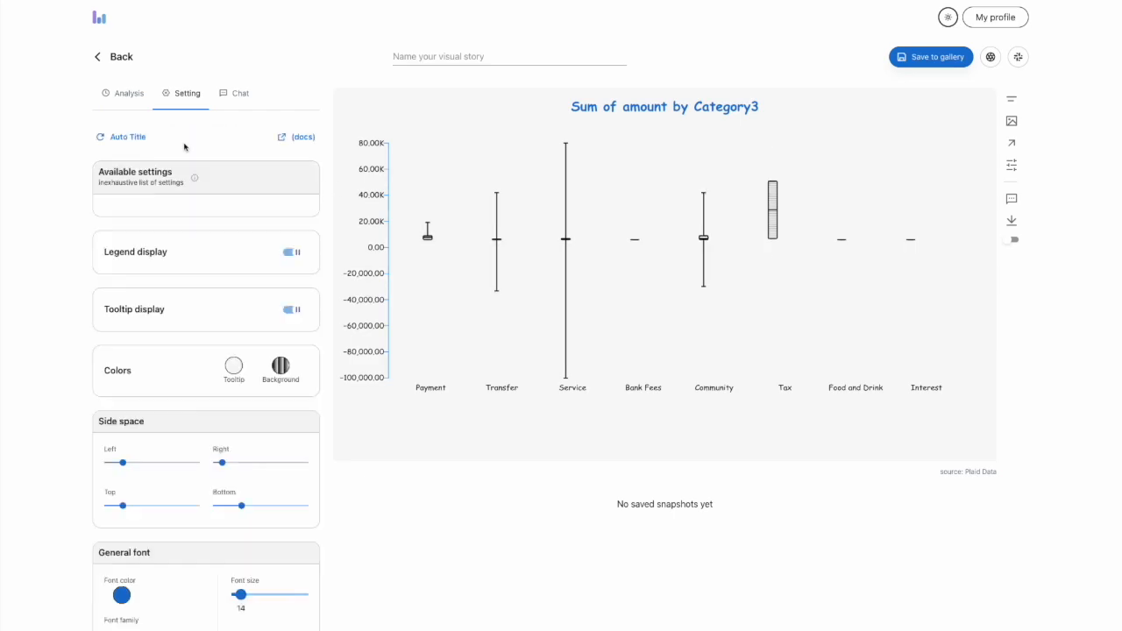
left_click(118, 95)
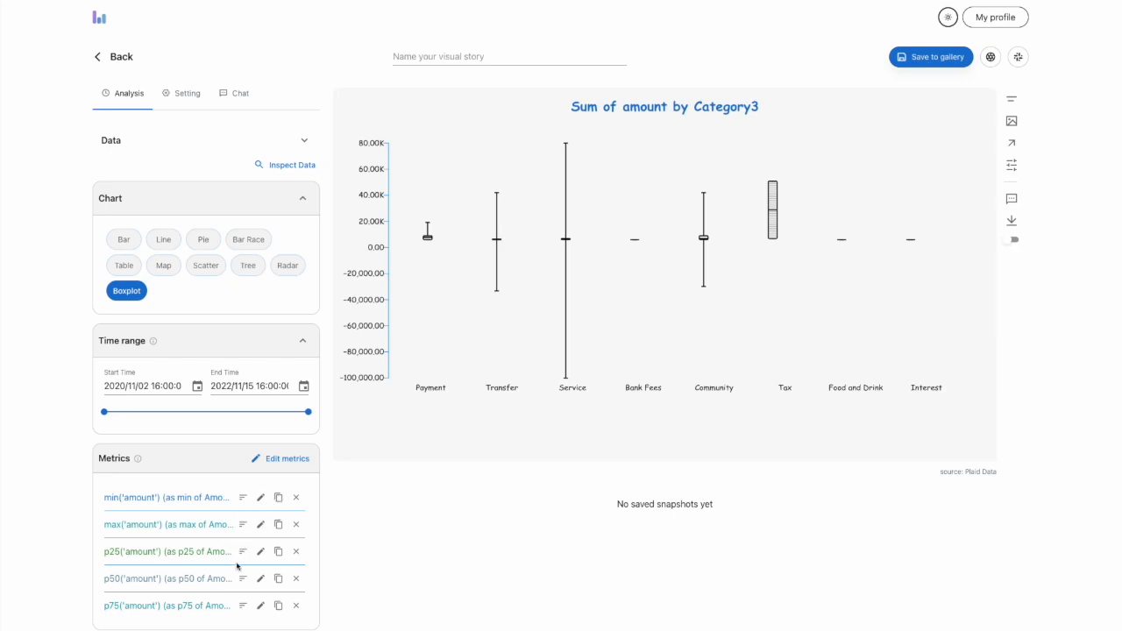
Review the rollup options of the p50 of Amount metric and the category1 dimension without changing them
left_click(260, 577)
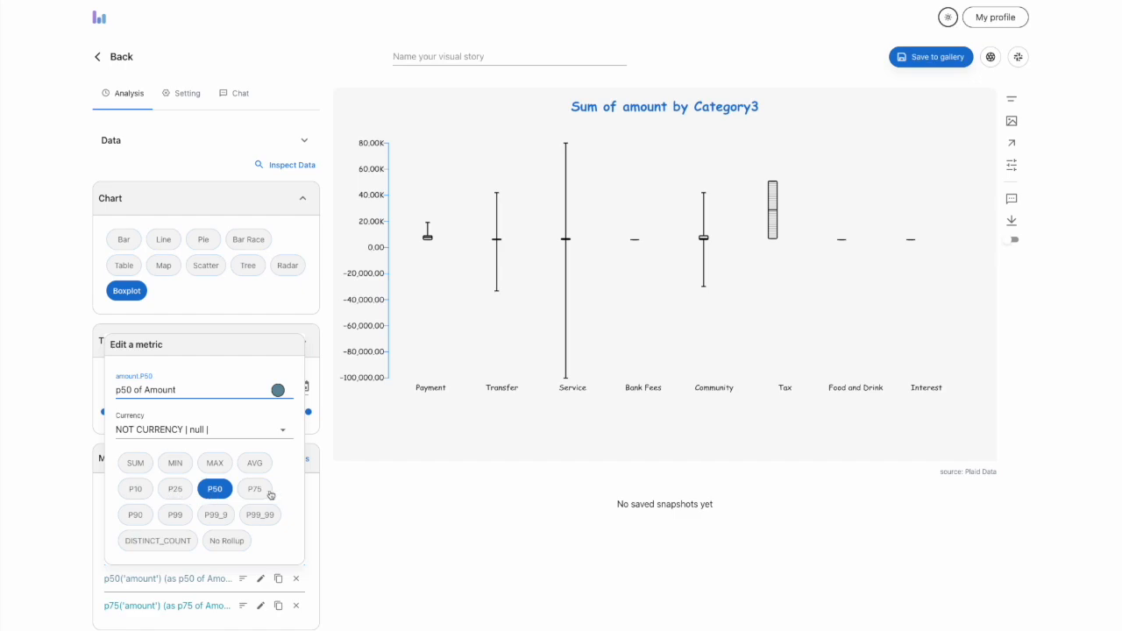
left_click(65, 538)
scroll(144, 601, "down", 1)
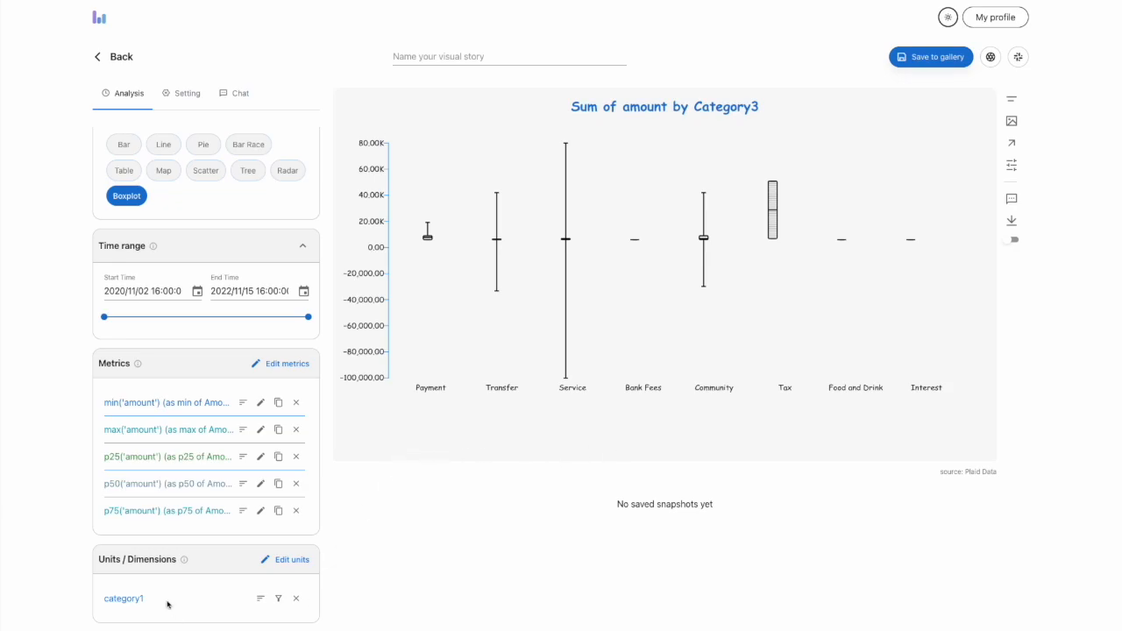
scroll(169, 601, "up", 1)
Examine the Service box's values and the settings for the box plot stroke, both axes and the chart title
mouse_move(612, 277)
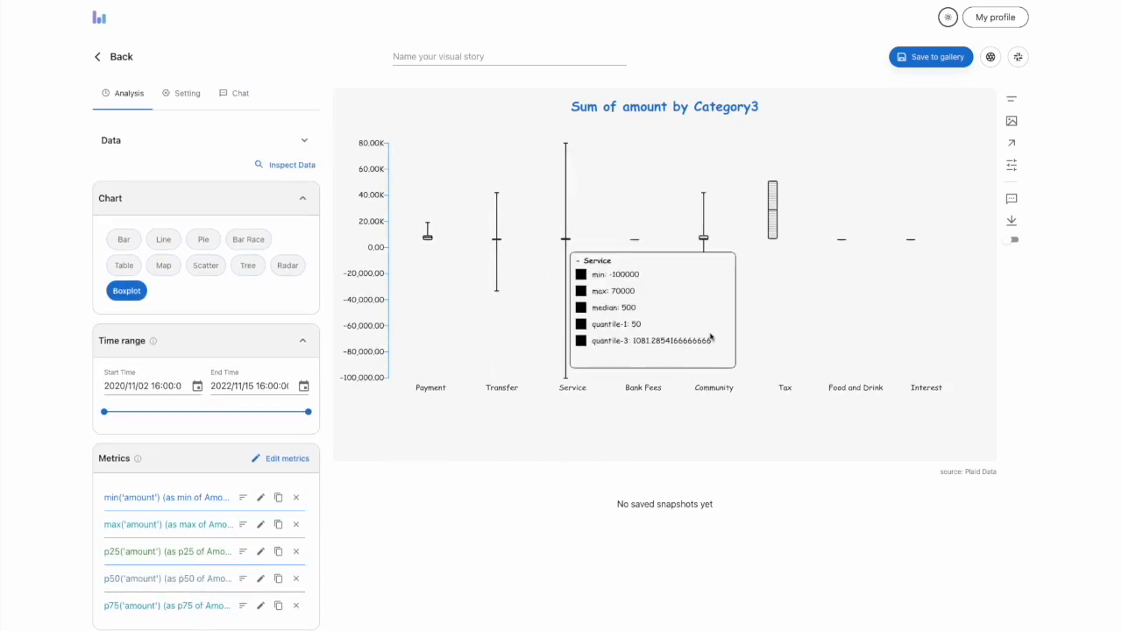
left_click(777, 229)
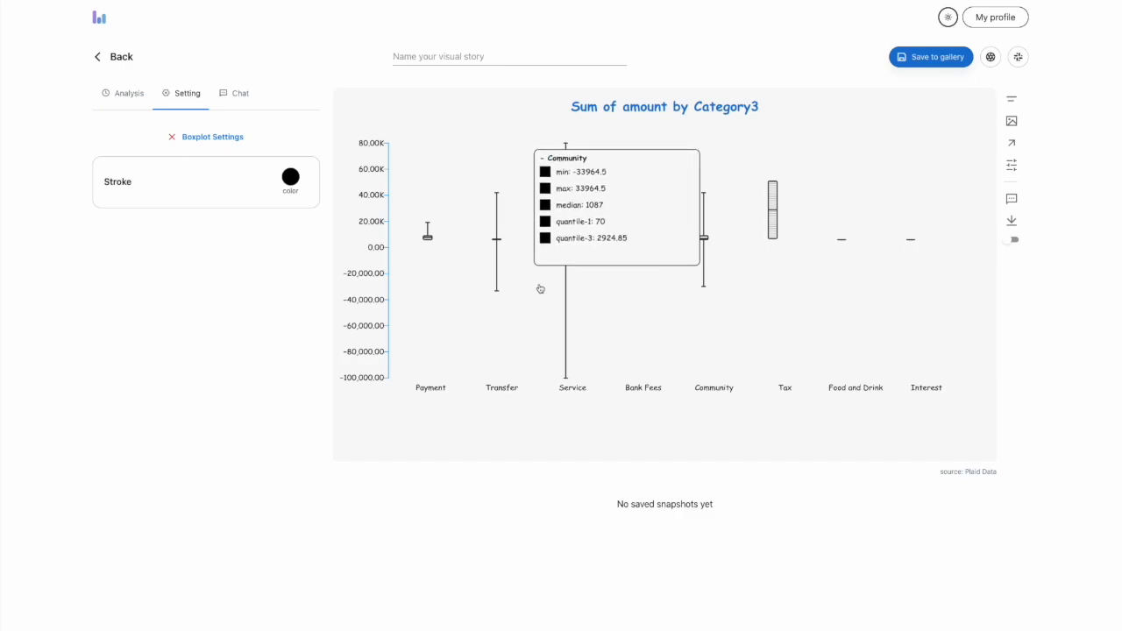
left_click(376, 226)
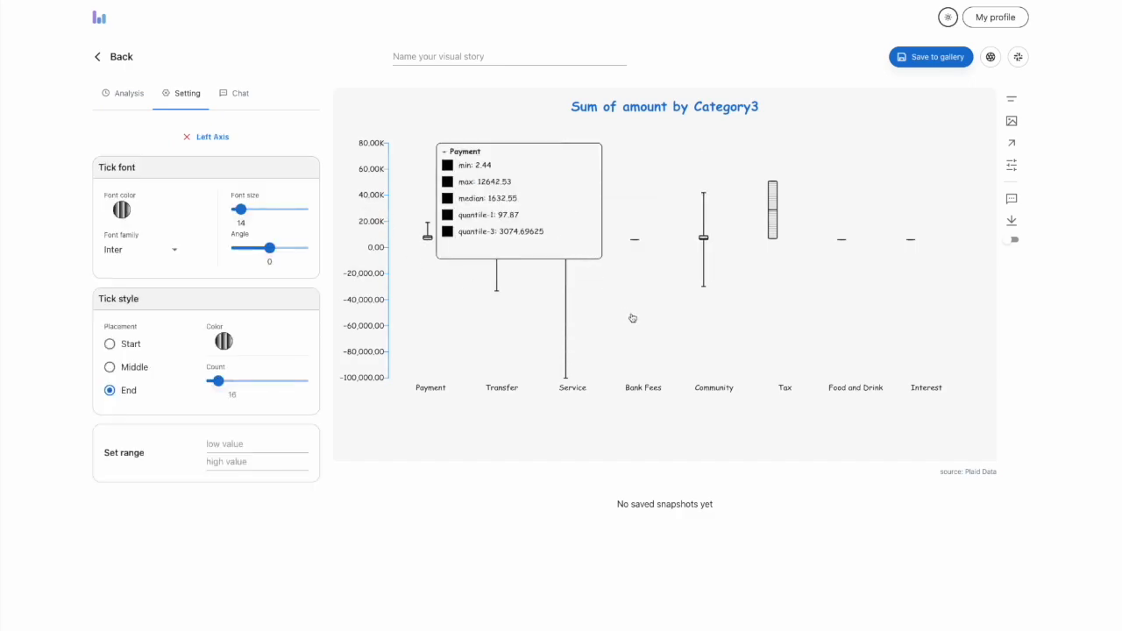
left_click(580, 392)
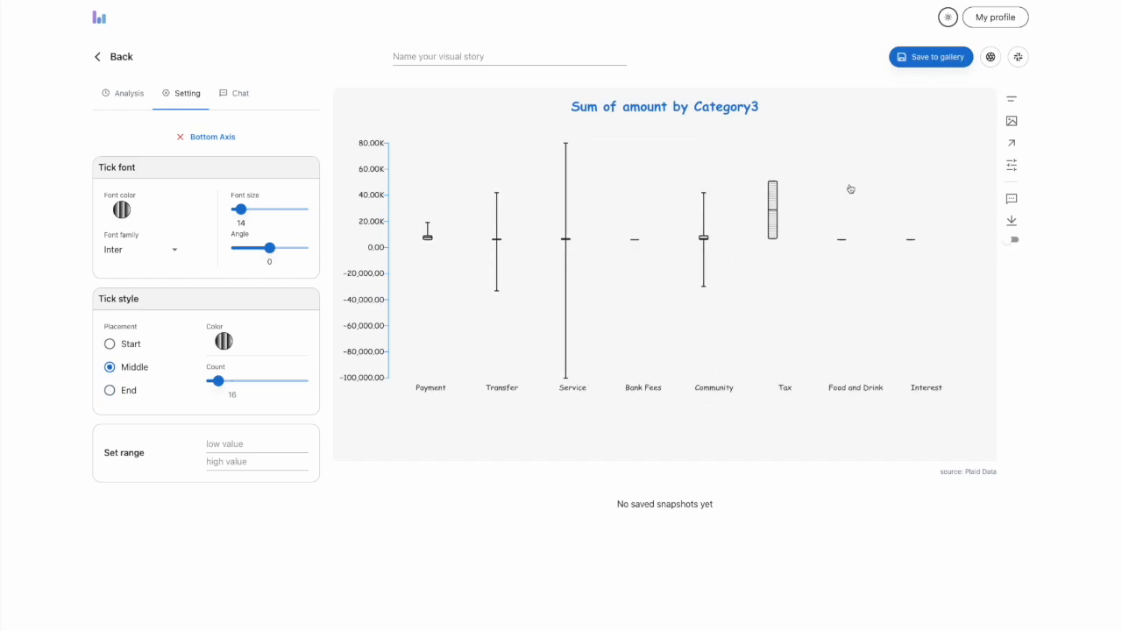
left_click(691, 108)
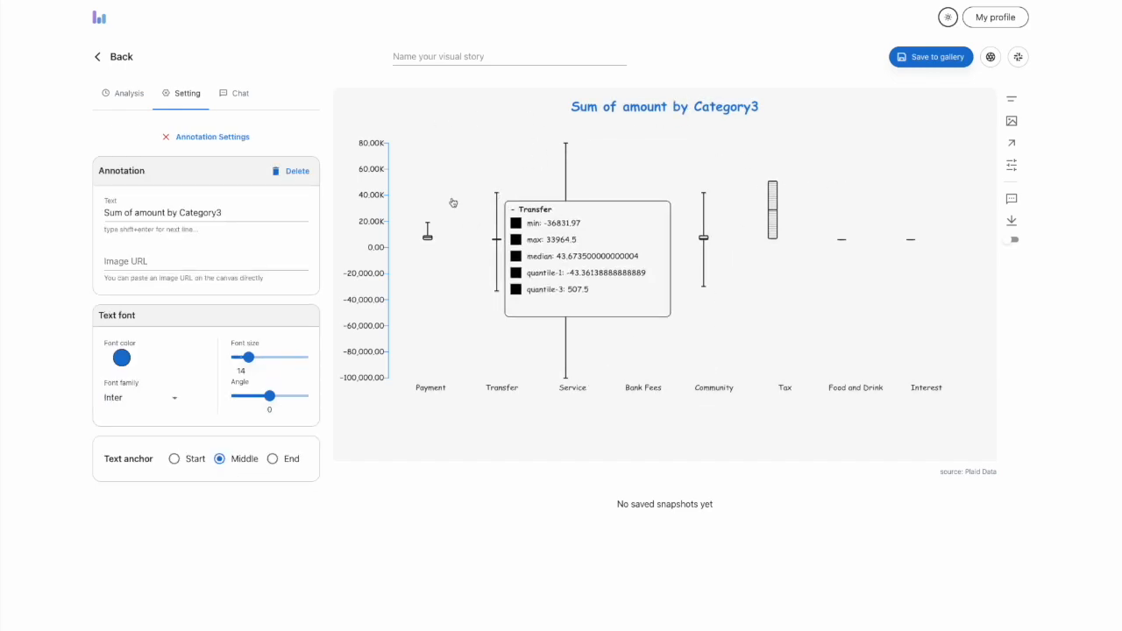
Set the chart's background to light tan #dec2a6, starting from the orange swatch
left_click(200, 140)
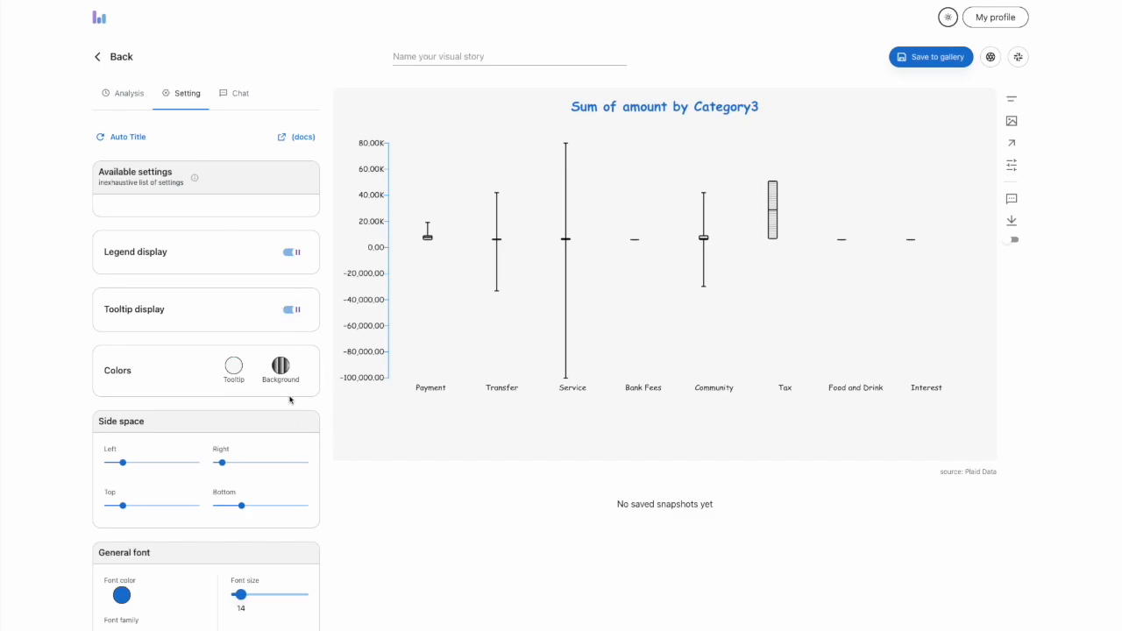
left_click(281, 365)
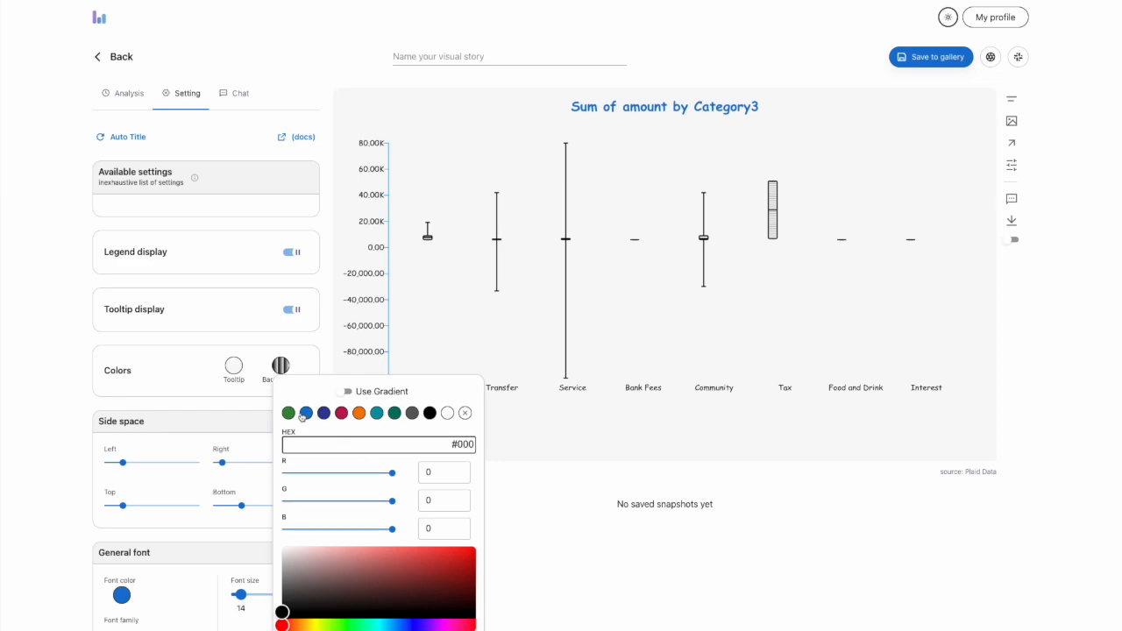
left_click(358, 414)
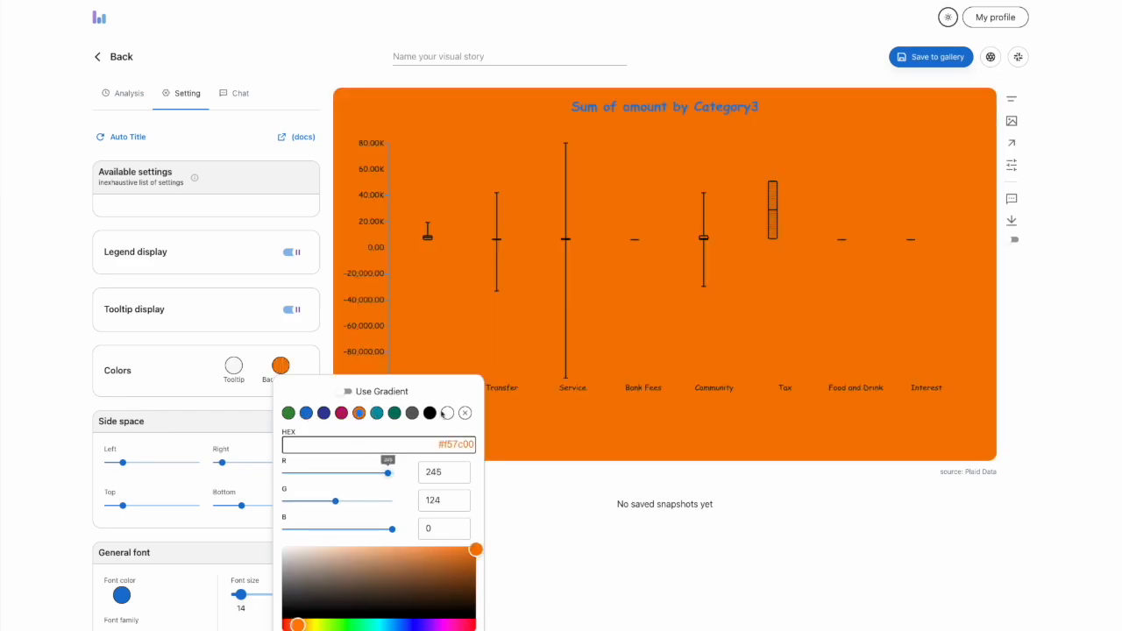
left_click(331, 555)
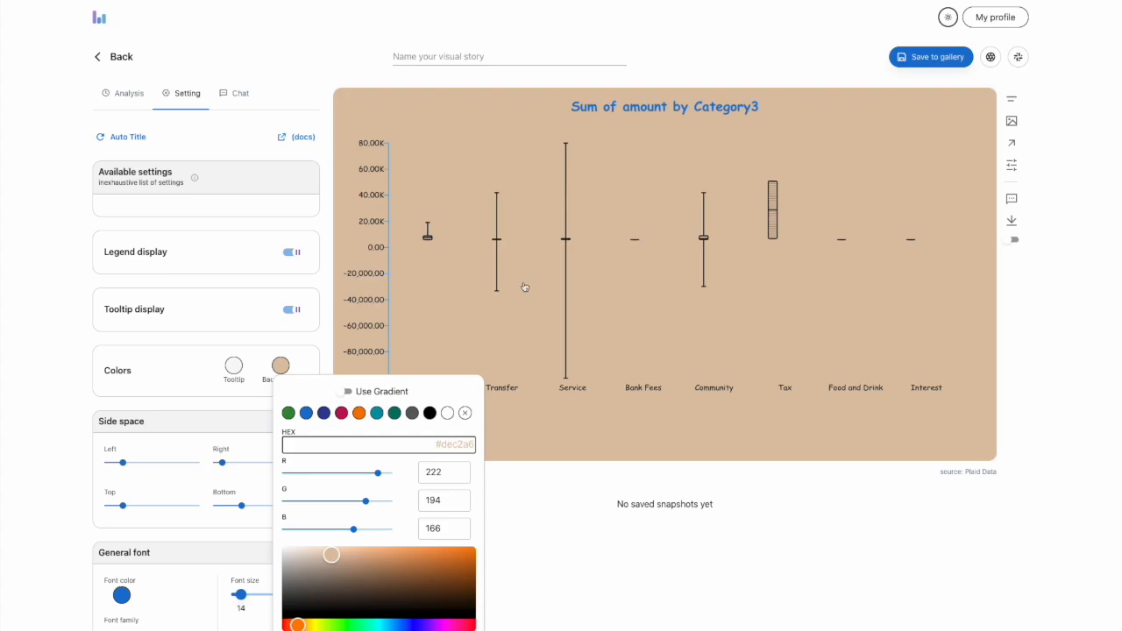
Turn on the background gradient, try an angle of 240, and set the angle between 45 and 90
left_click(347, 391)
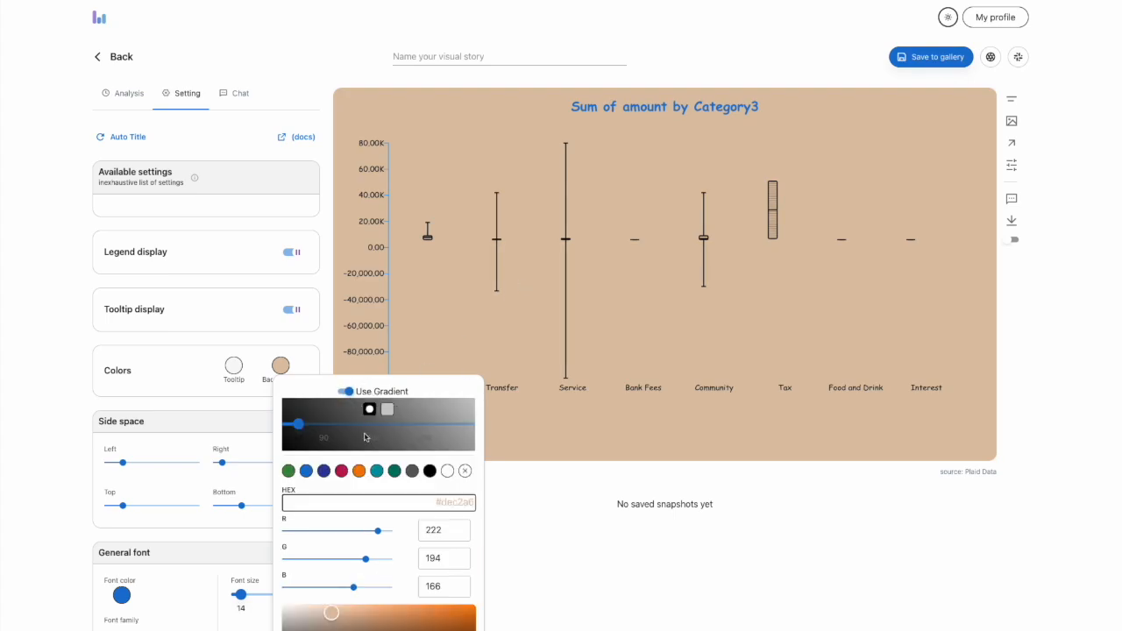
left_click(351, 426)
left_click(405, 425)
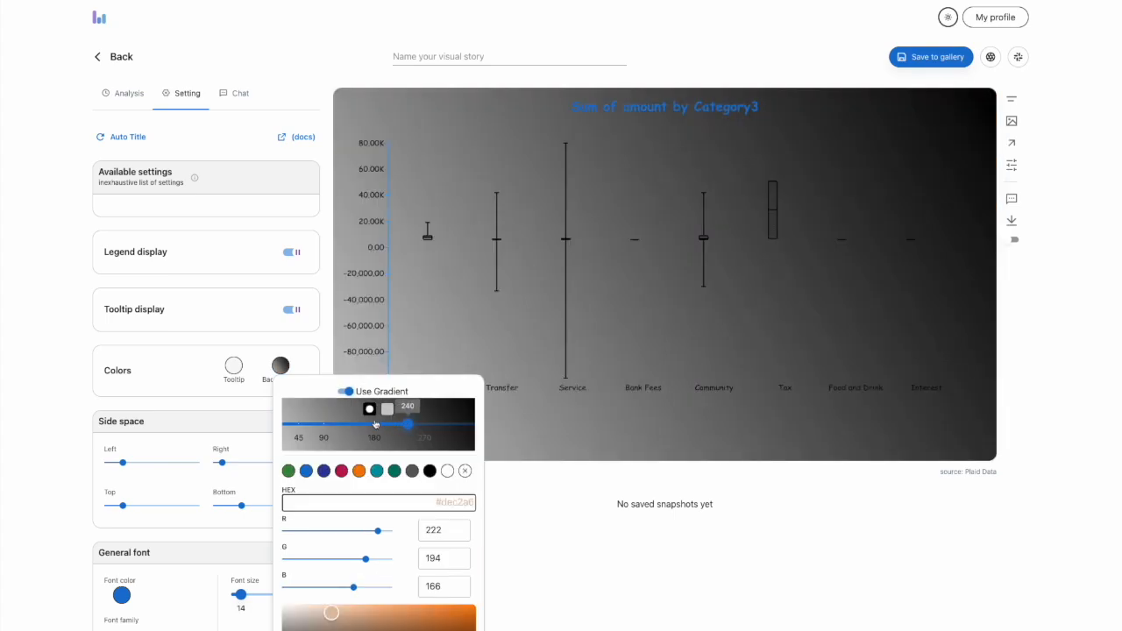
left_click(324, 425)
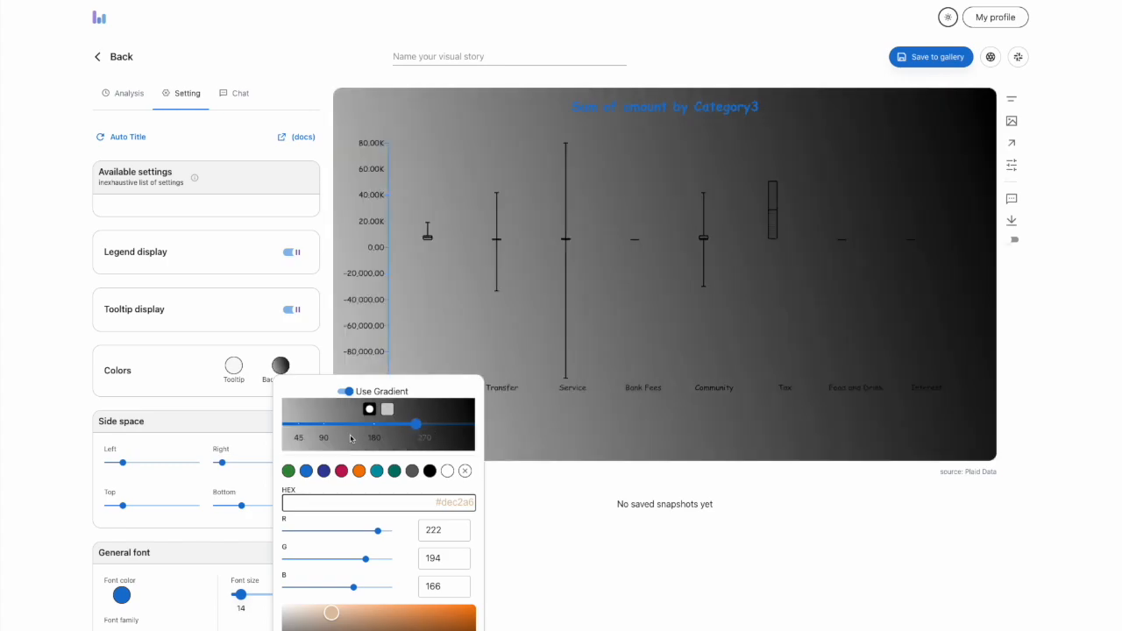
left_click(308, 425)
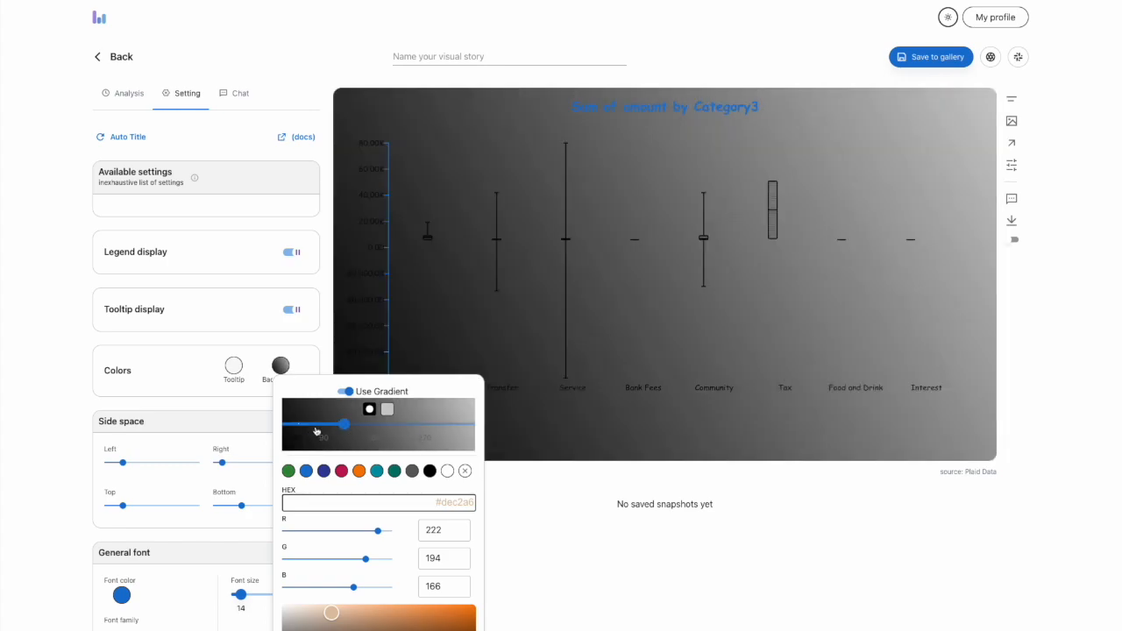
Color the background gradient from pale green #add2af to dusty pink #cdaab8
left_click(387, 410)
left_click(368, 411)
left_click(289, 470)
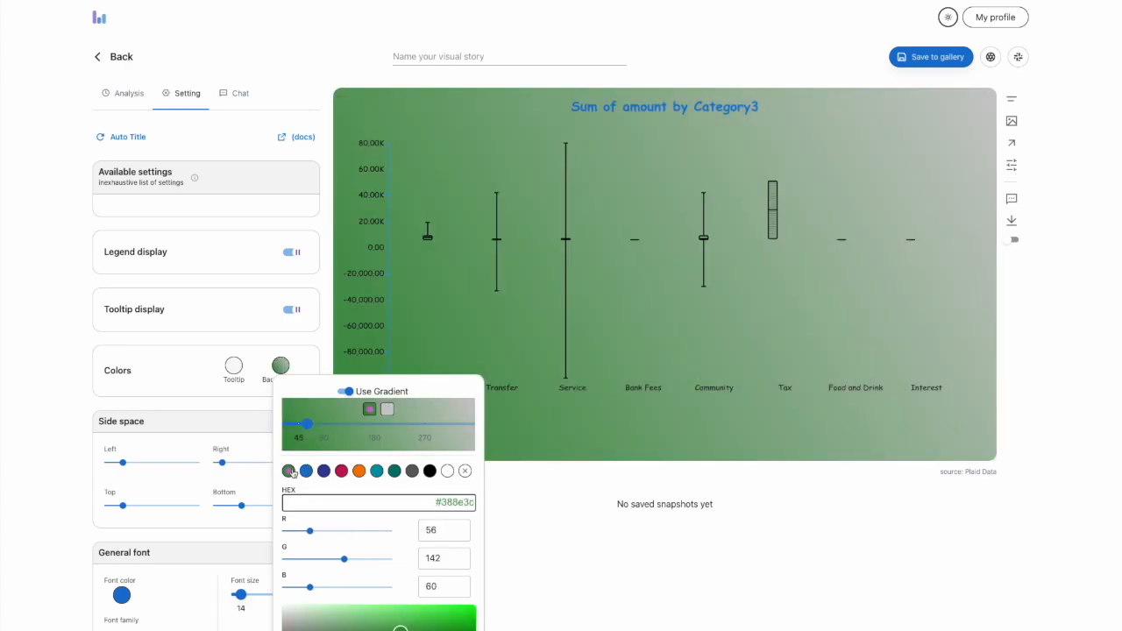
left_click(317, 619)
left_click(387, 410)
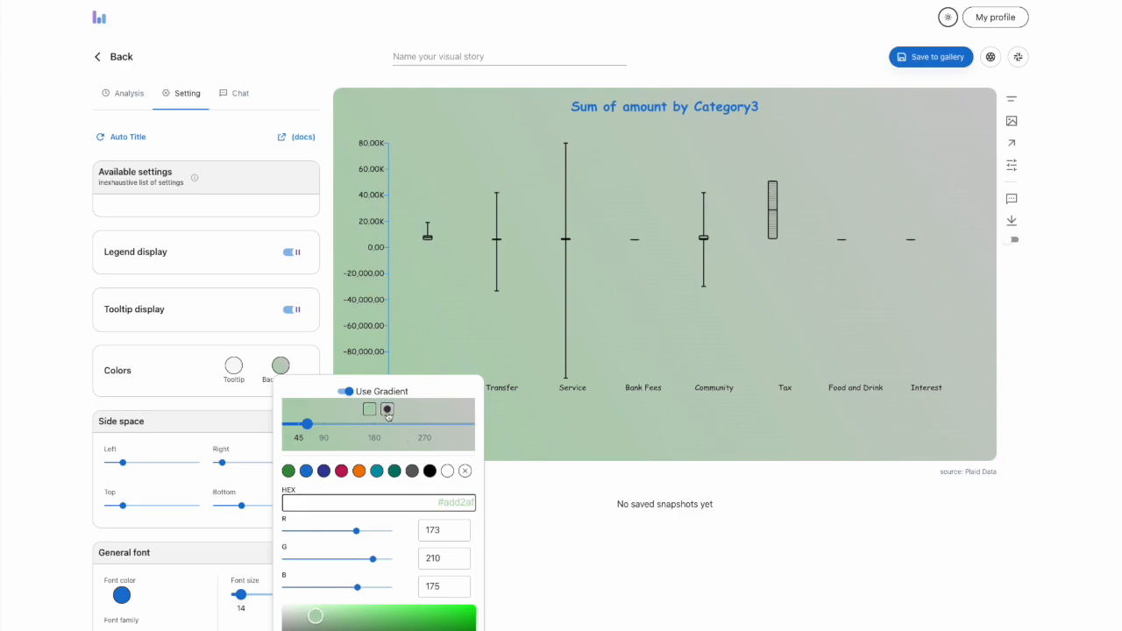
left_click(343, 471)
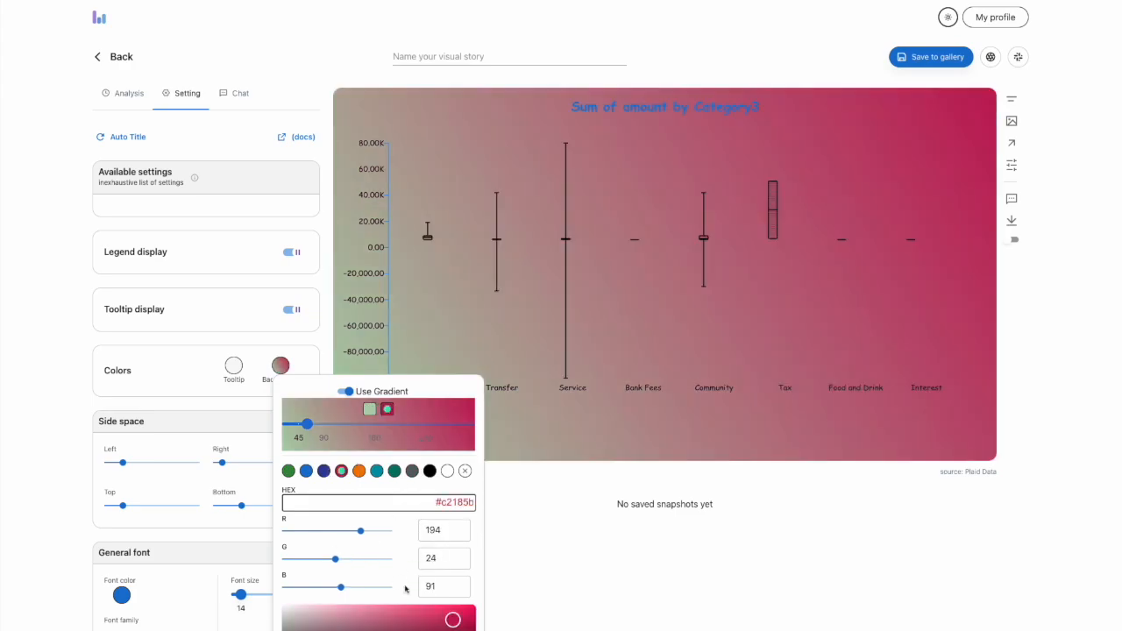
mouse_move(326, 623)
left_mouse_down()
mouse_move(302, 617)
mouse_move(316, 617)
left_mouse_up()
mouse_move(306, 424)
left_mouse_down()
mouse_move(461, 424)
mouse_move(282, 433)
mouse_move(493, 426)
mouse_move(307, 427)
left_mouse_up()
Turn off the background gradient and set a solid pale beige background derived from the orange swatch
left_click(346, 392)
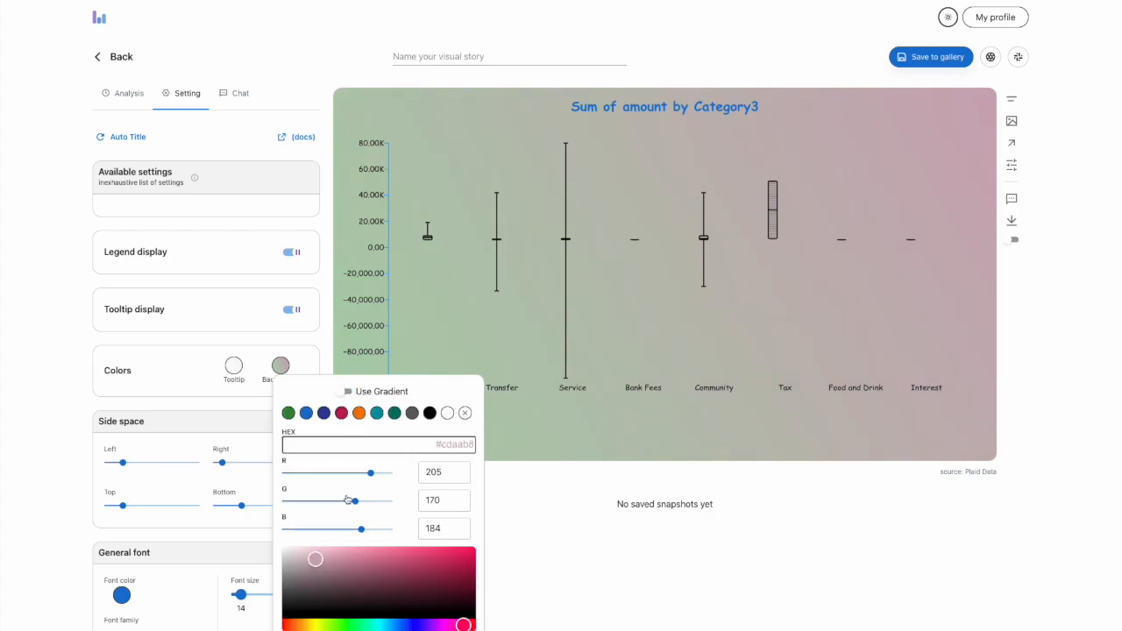
left_click(314, 567)
left_click(343, 553)
left_click(359, 413)
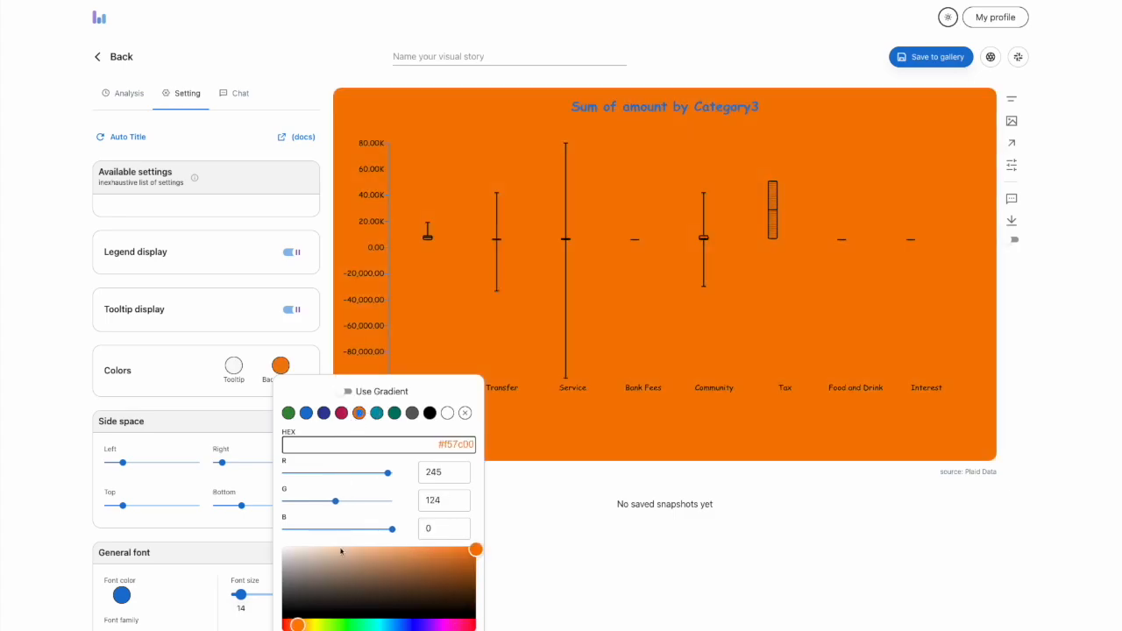
left_click(297, 554)
left_click(453, 375)
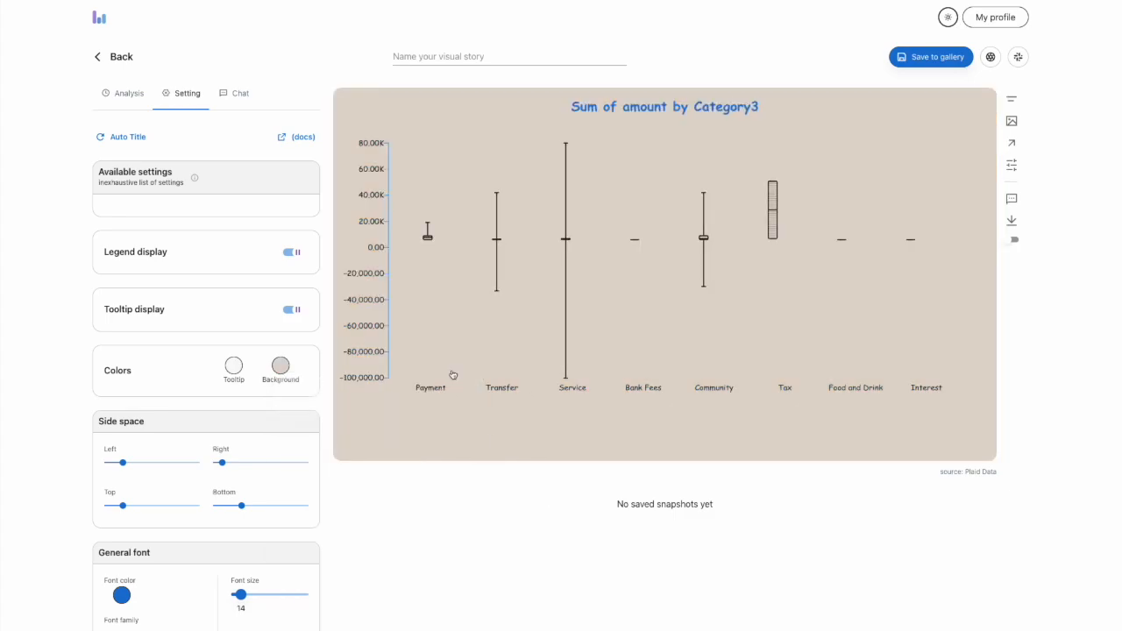
Name the visual story "box plot" and save it to the gallery
left_click(439, 58)
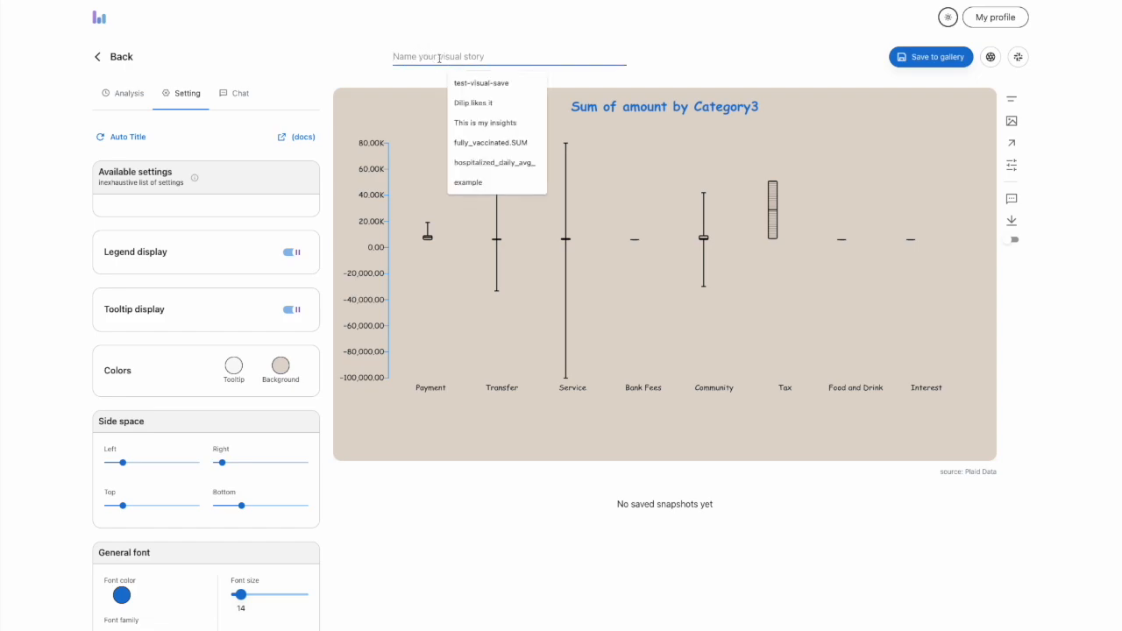
type("box plot")
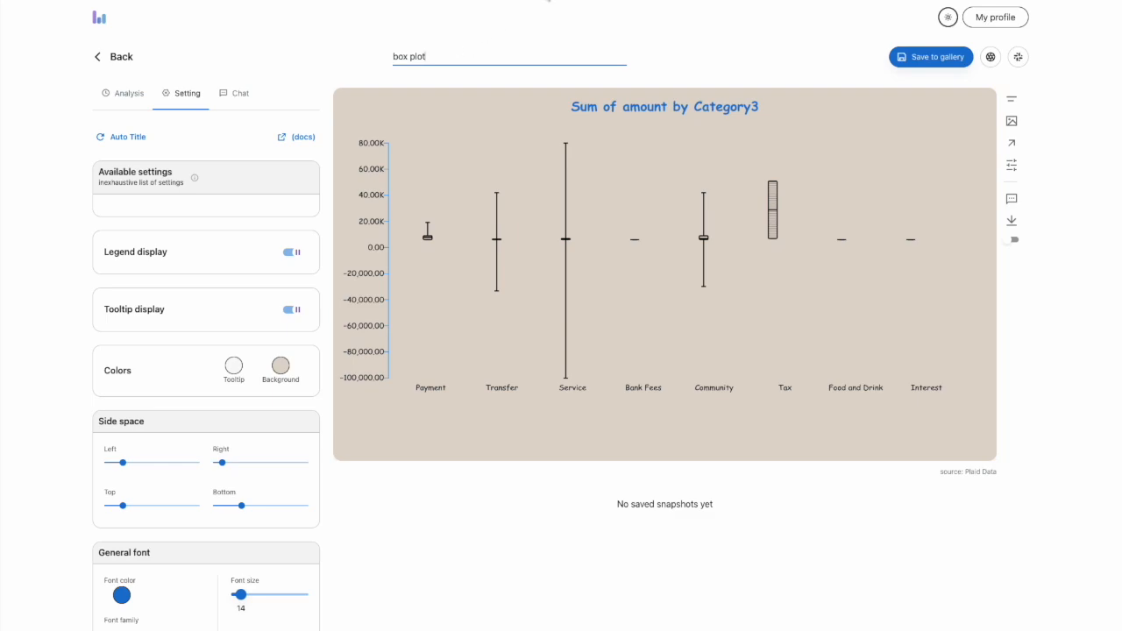
left_click(958, 59)
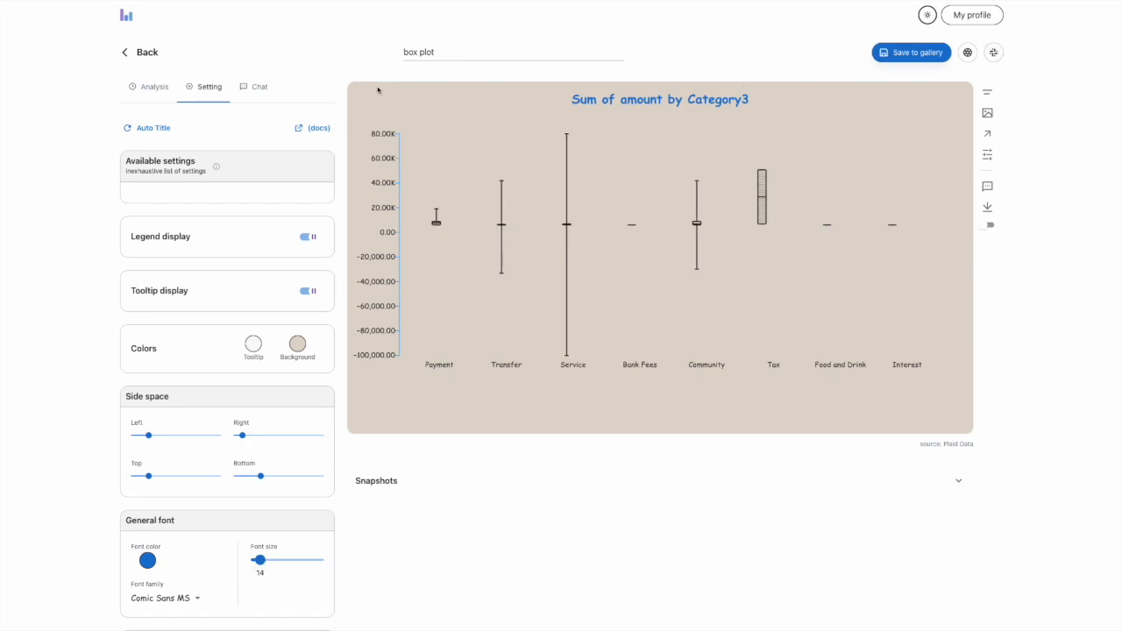
Leave the chart editor and share the tan "box plot" story to Slack from its gallery preview
left_click(135, 55)
left_click(680, 380)
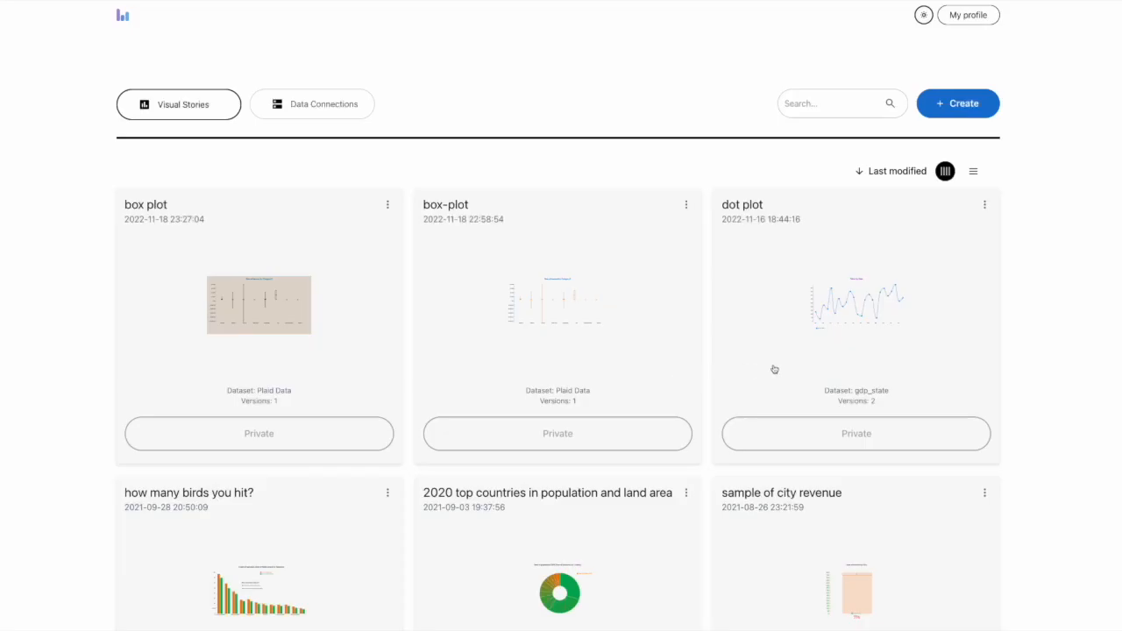
left_click(255, 313)
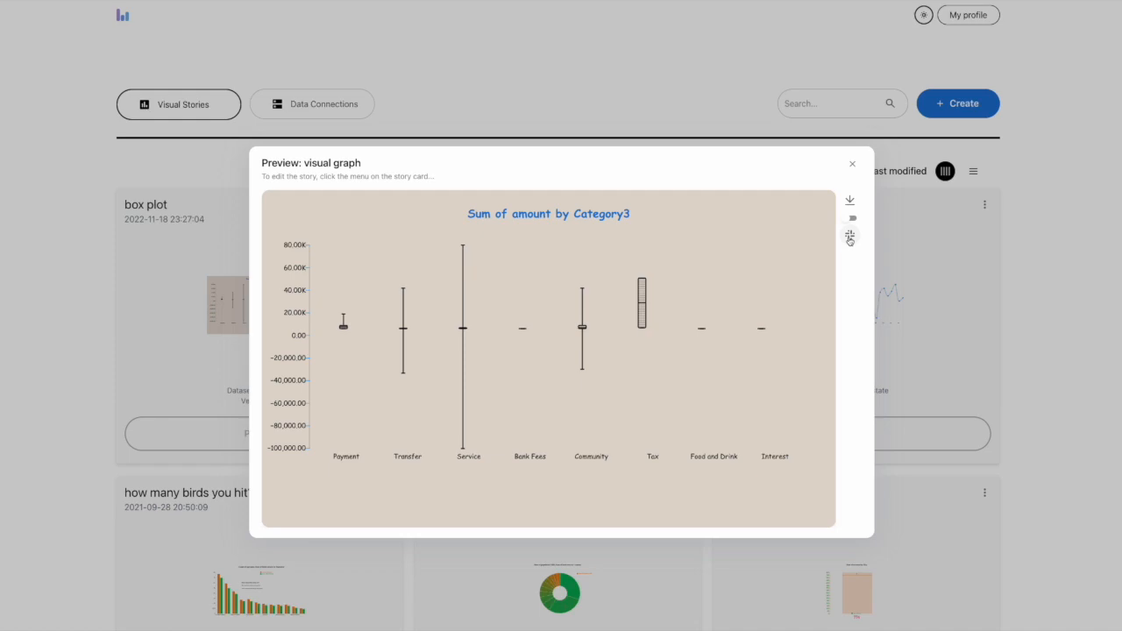
left_click(850, 238)
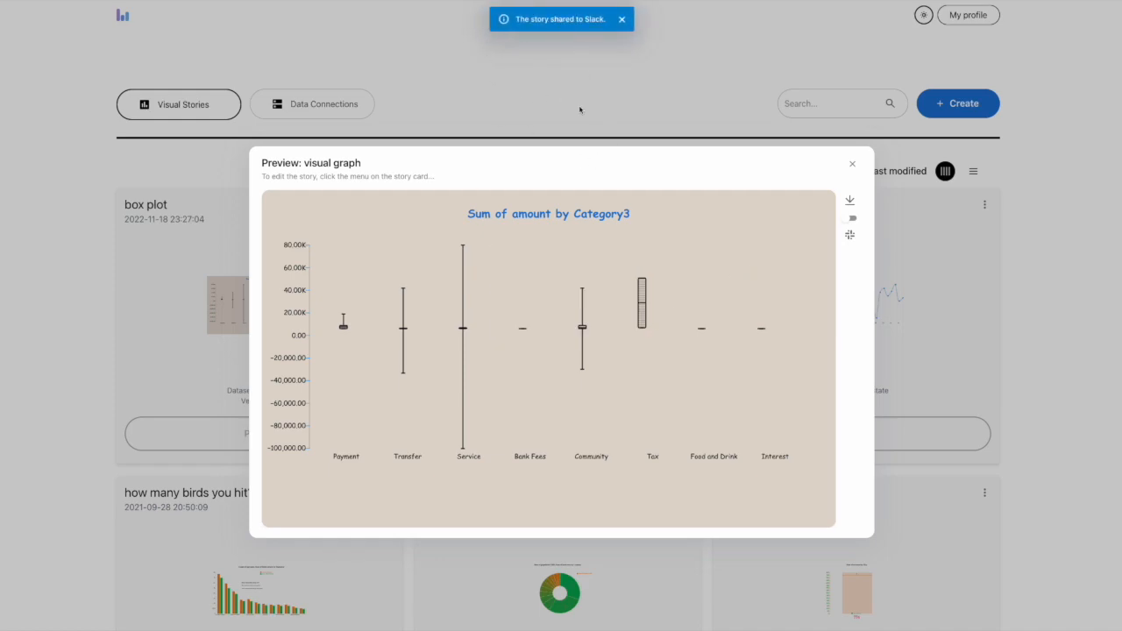
Switch to Slack, view the newly shared box plot image enlarged, and return to Columns
key("super+Tab")
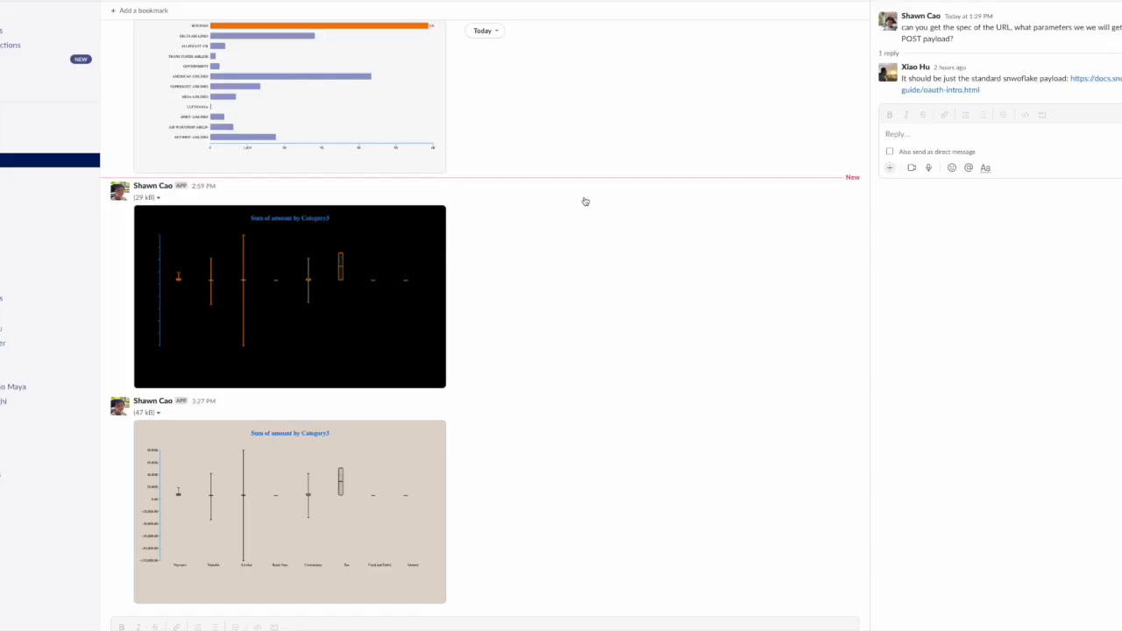
left_click(290, 526)
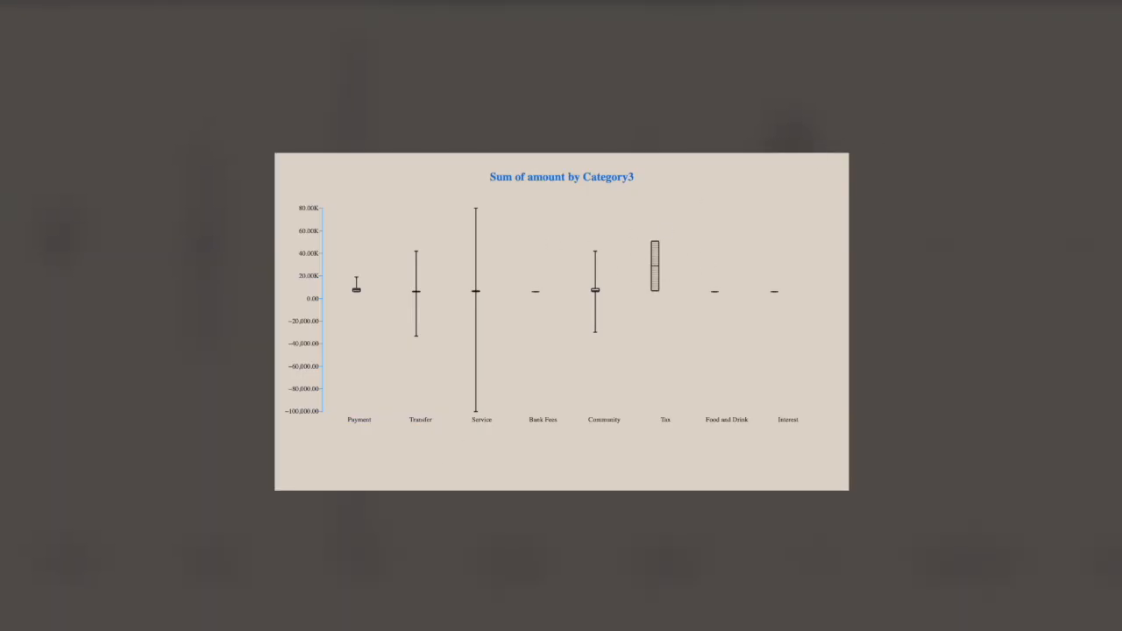
key("Escape")
key("super+Tab")
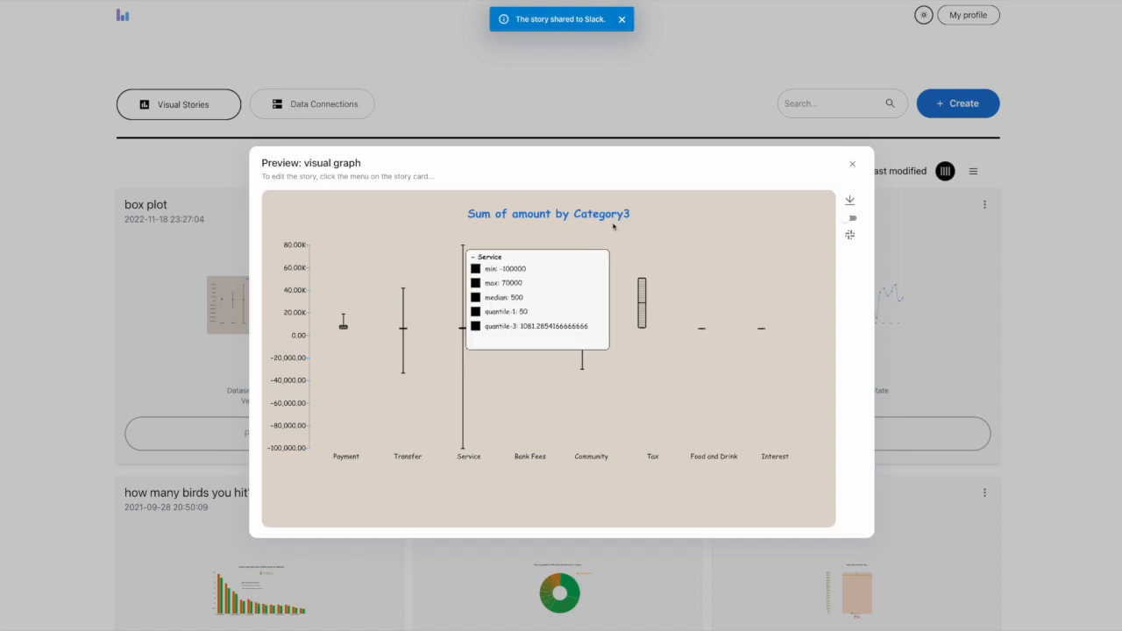
Close the story preview and look through the saved visual stories in the gallery
left_click(851, 164)
scroll(322, 397, "down", 5)
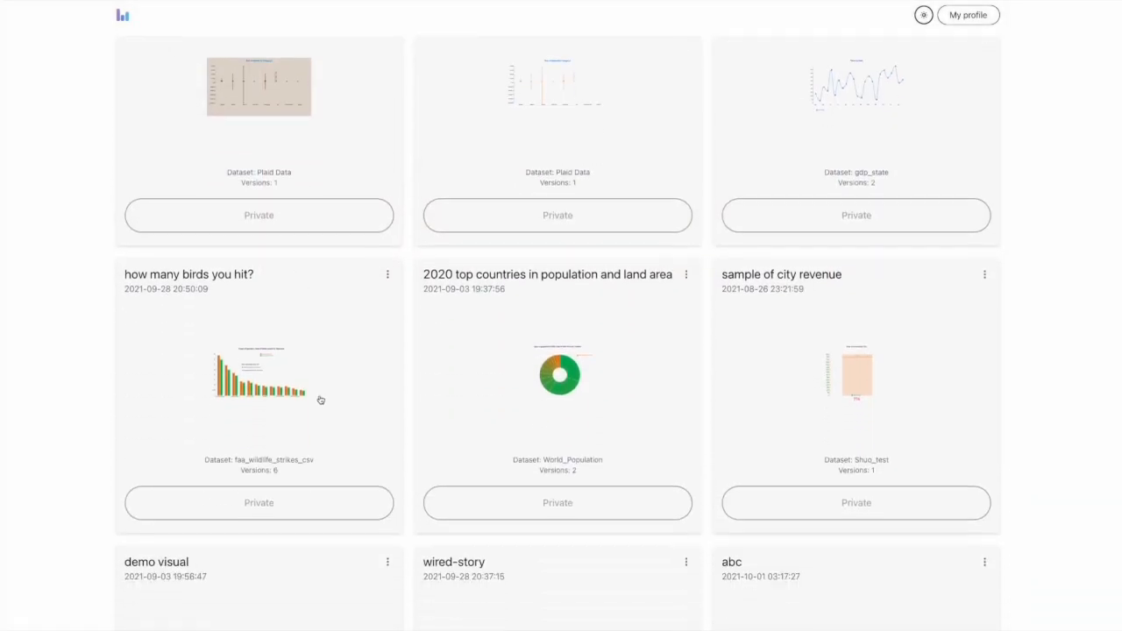
scroll(329, 396, "down", 6)
scroll(412, 381, "up", 7)
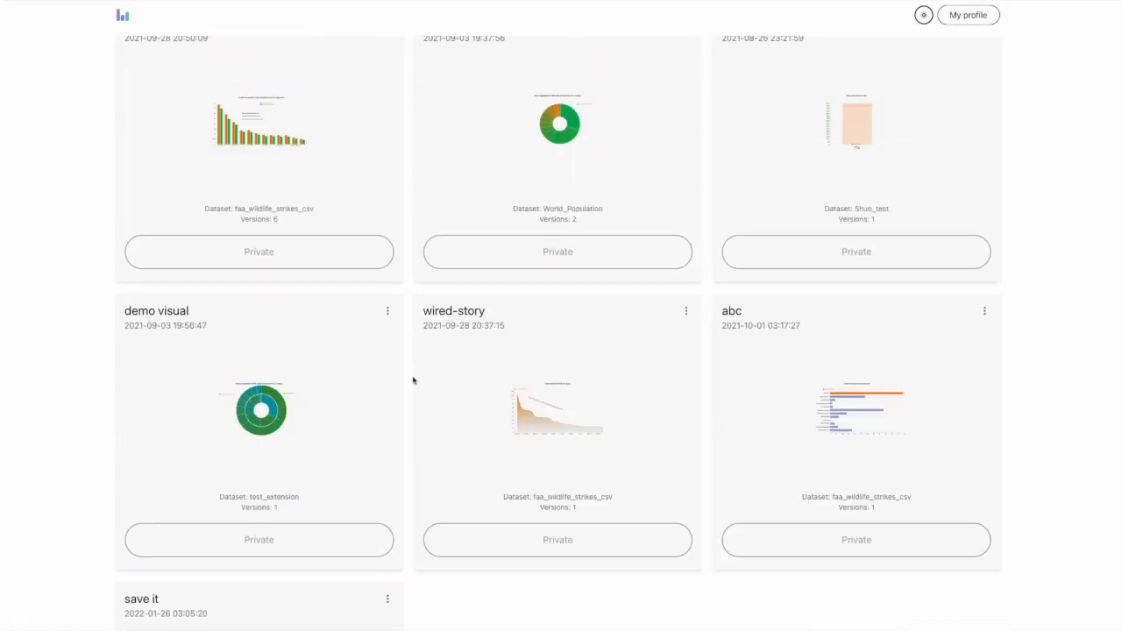
scroll(564, 397, "down", 1)
scroll(626, 393, "up", 5)
scroll(534, 388, "down", 12)
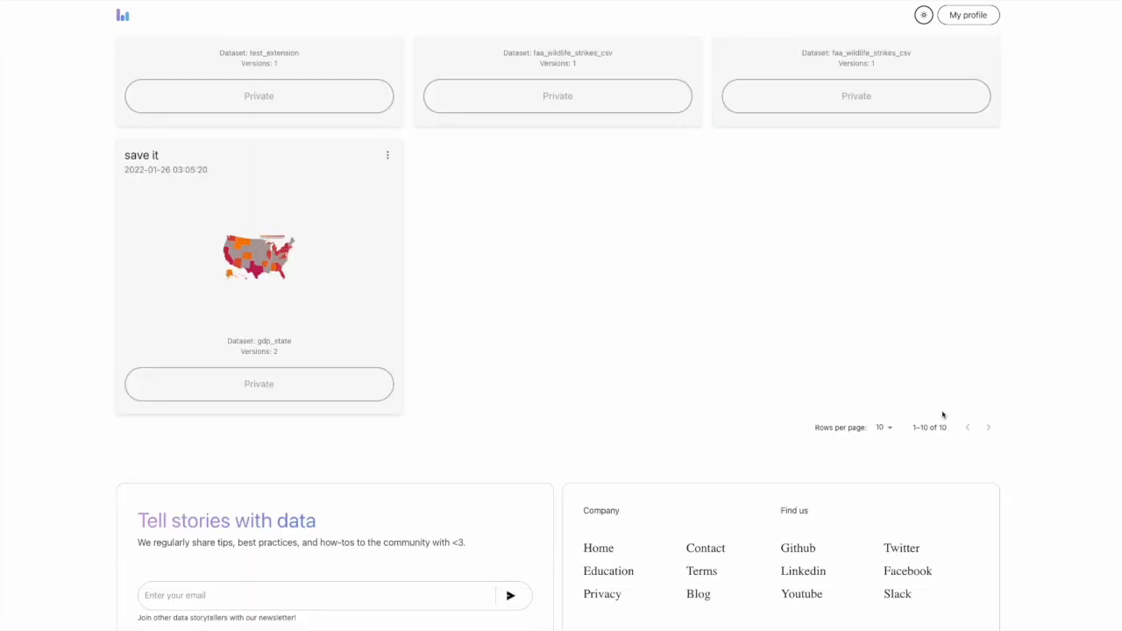
scroll(561, 401, "up", 12)
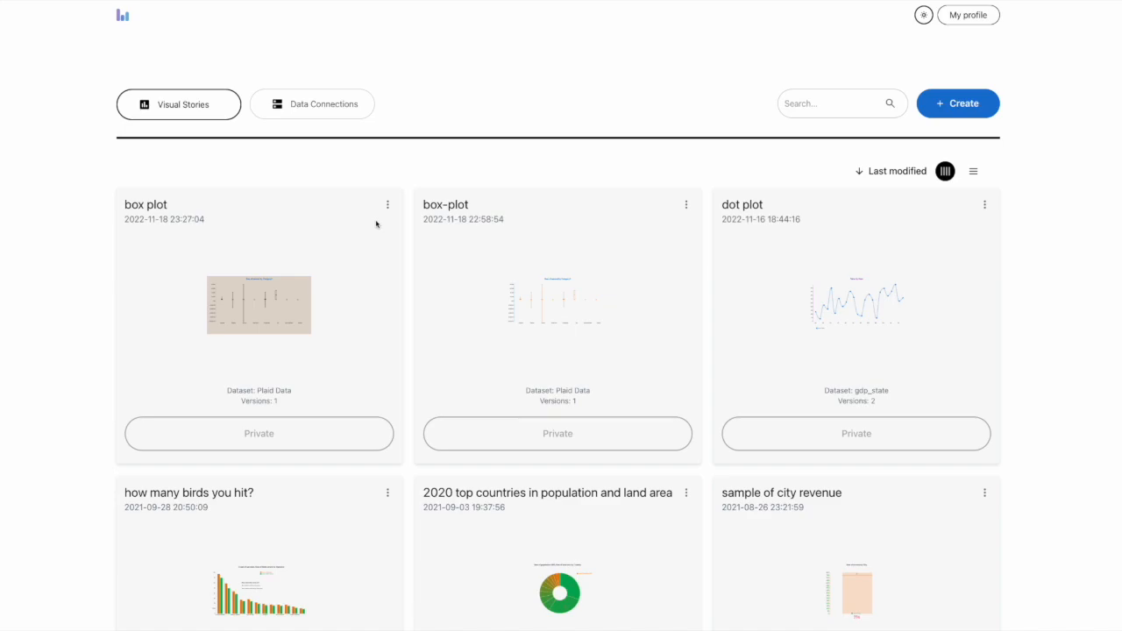
Set the general access of the "box plot" story to Public
left_click(388, 204)
left_click(409, 266)
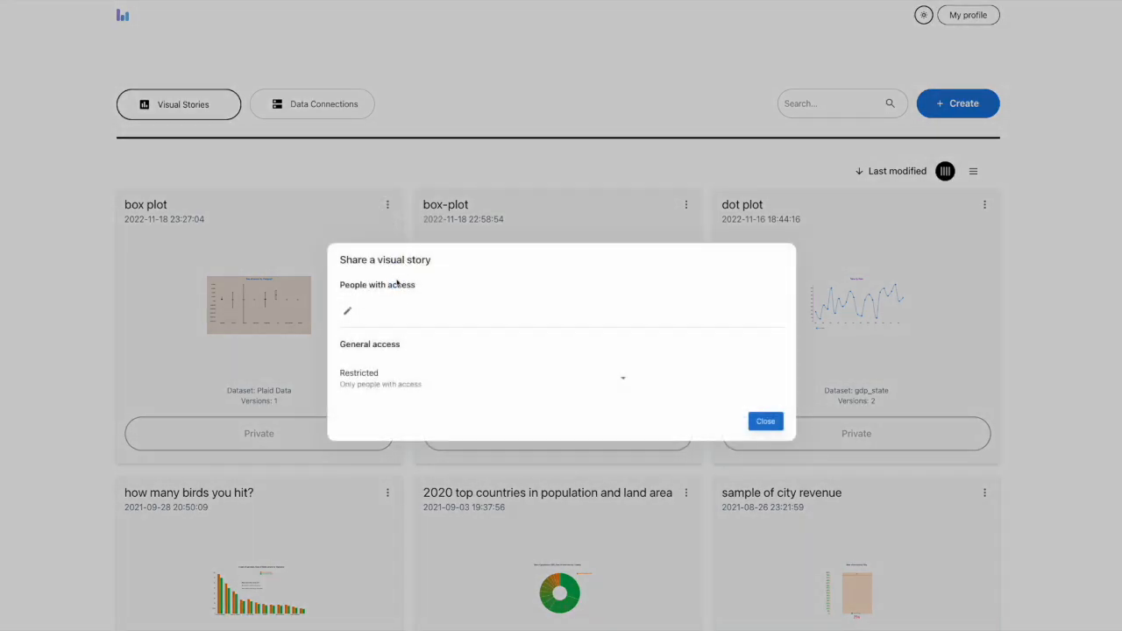
left_click(392, 378)
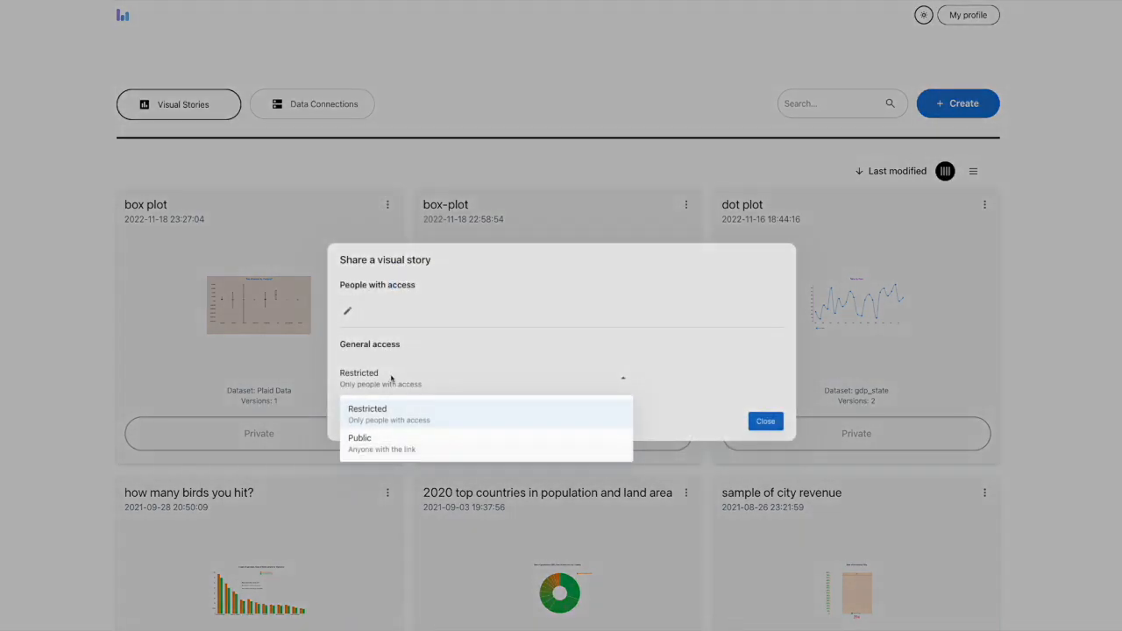
left_click(401, 434)
left_click(742, 430)
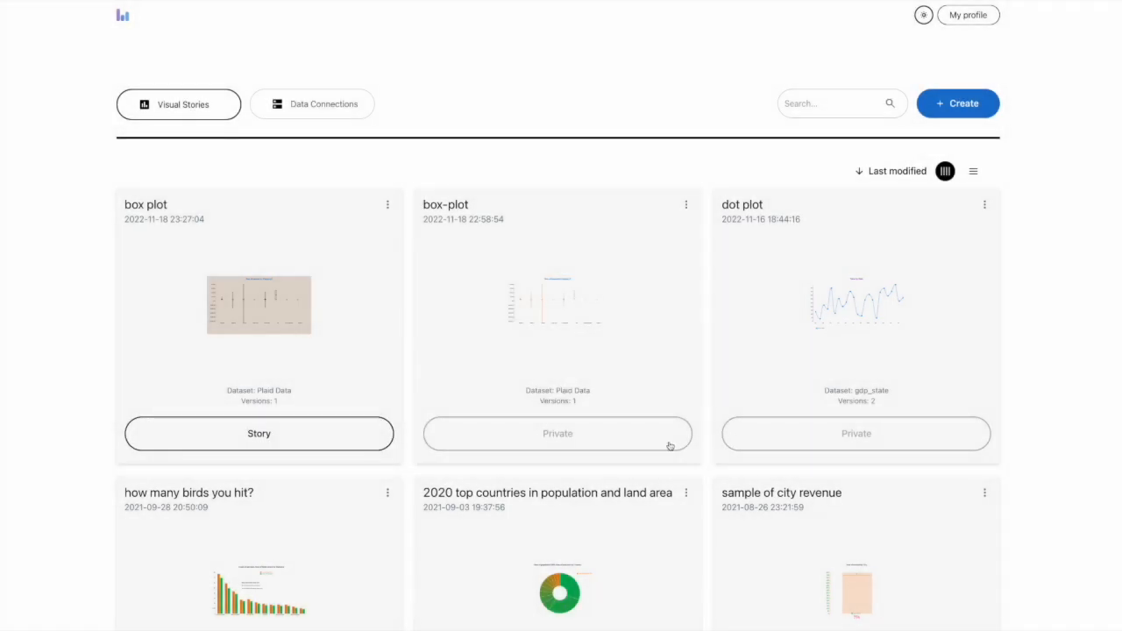
Open the published "box plot" story page and view the chart's export options without downloading a file
left_click(259, 433)
mouse_move(745, 338)
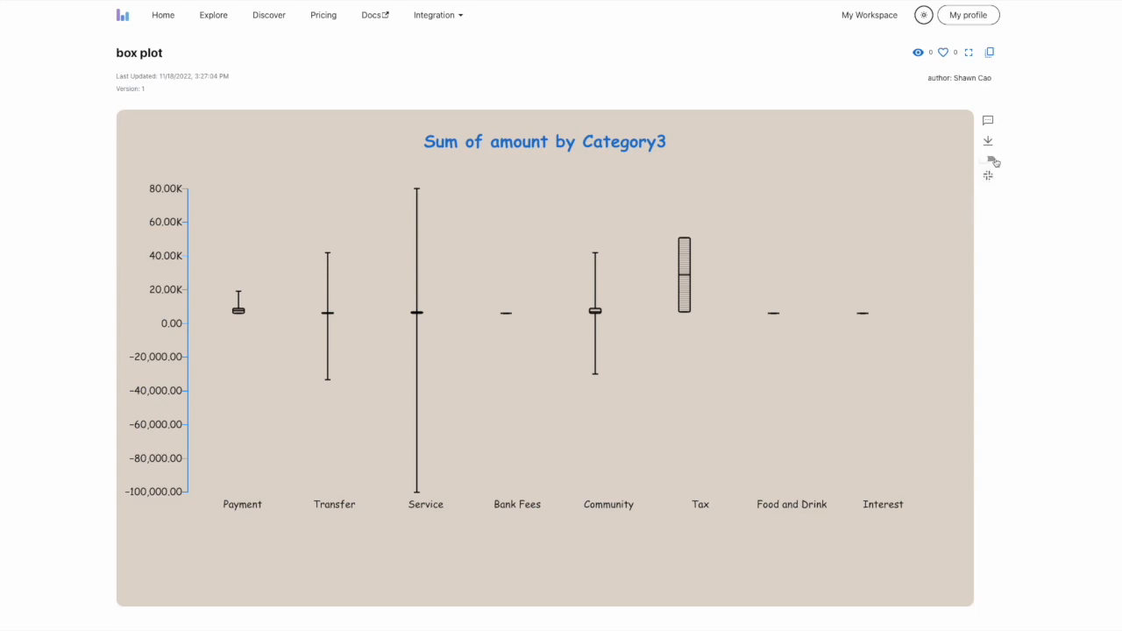
left_click(991, 159)
left_click(991, 160)
left_click(988, 141)
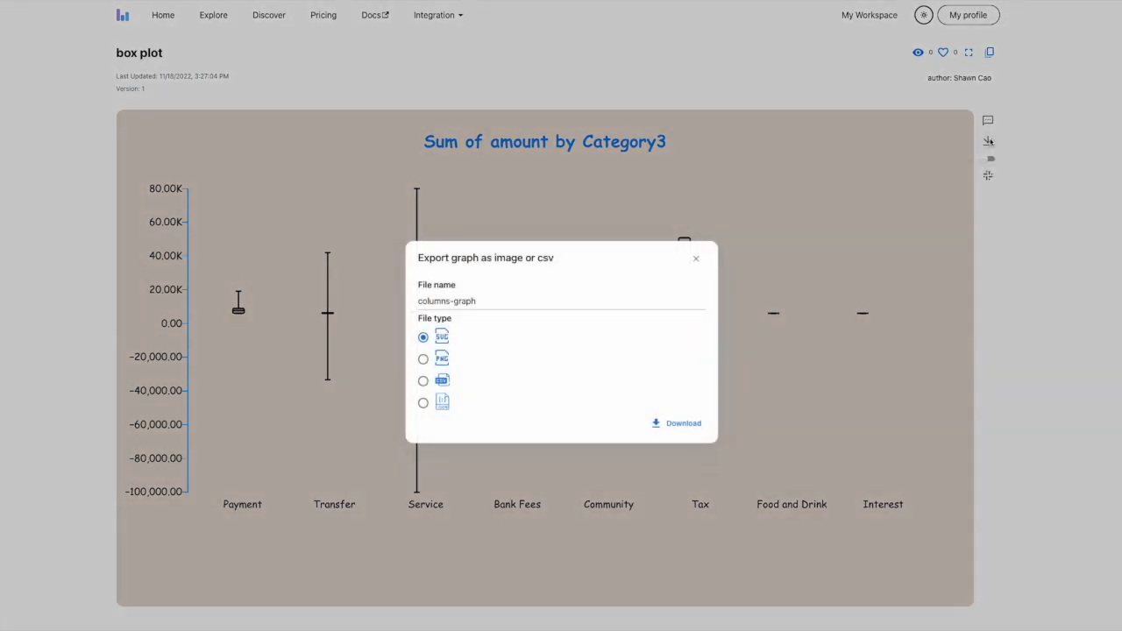
left_click(696, 258)
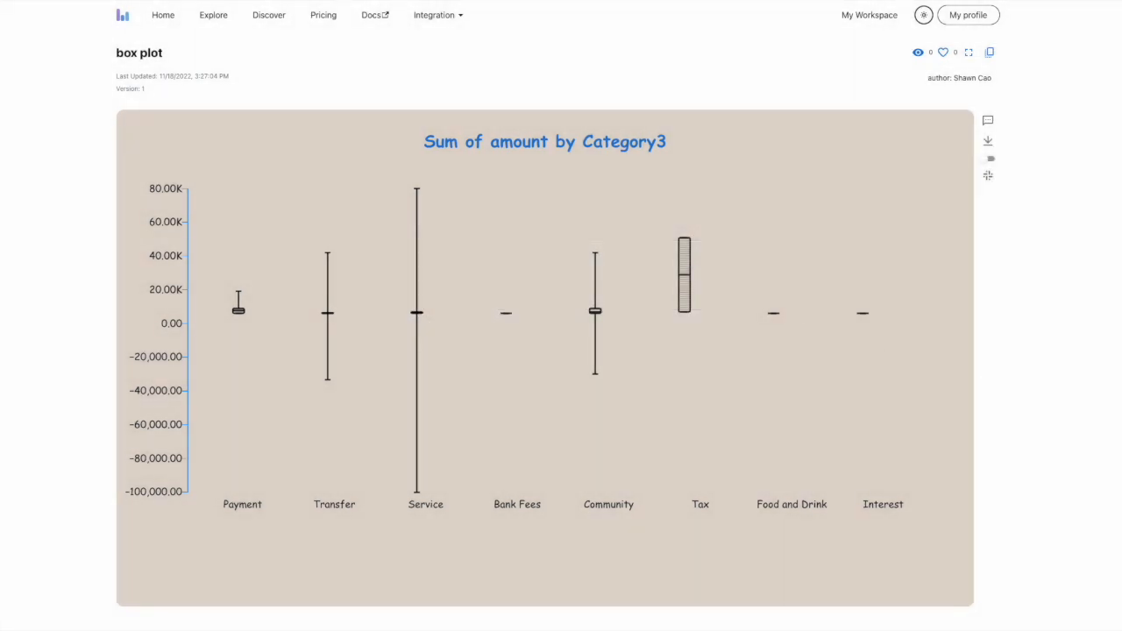